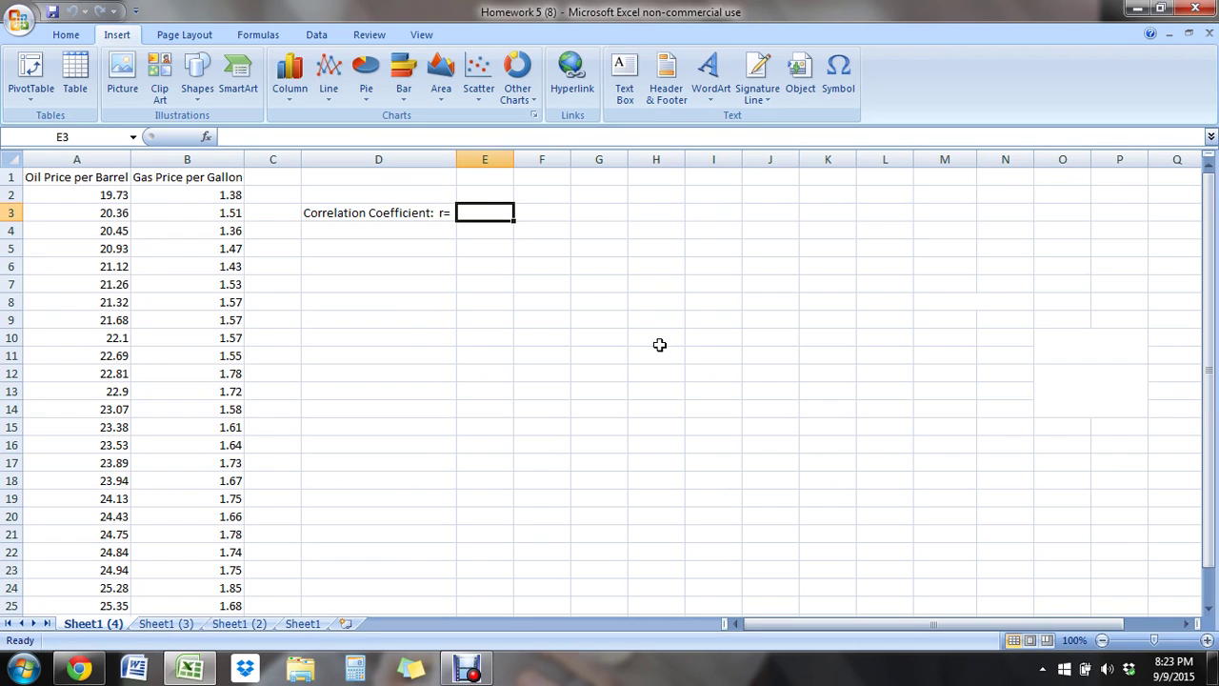
- Review the oil and gas price columns and select cell E3 beside the r= label
scroll(659, 345, down, 2)
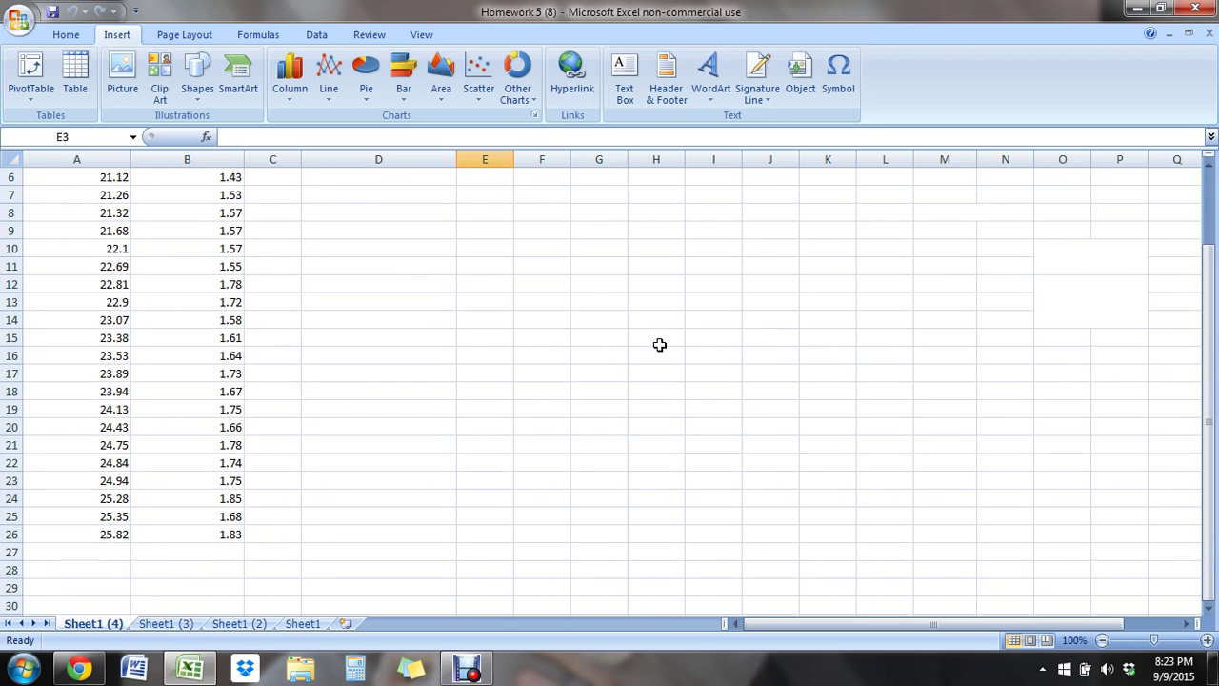
scroll(659, 345, up, 2)
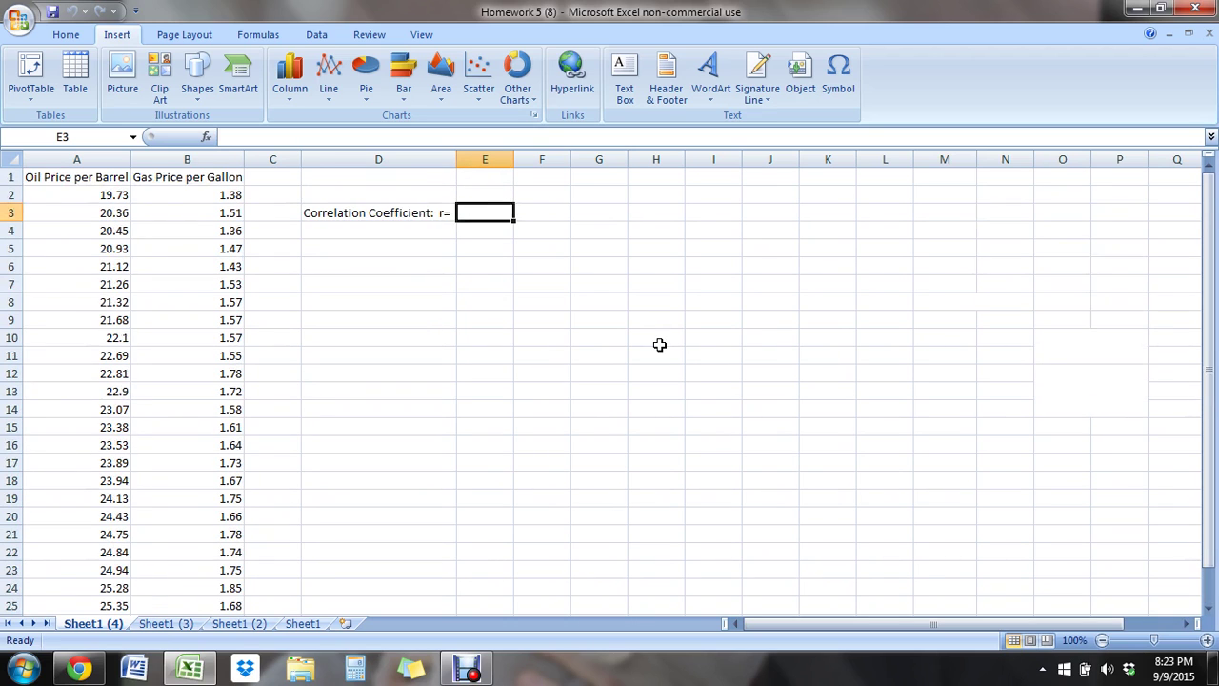
click(106, 196)
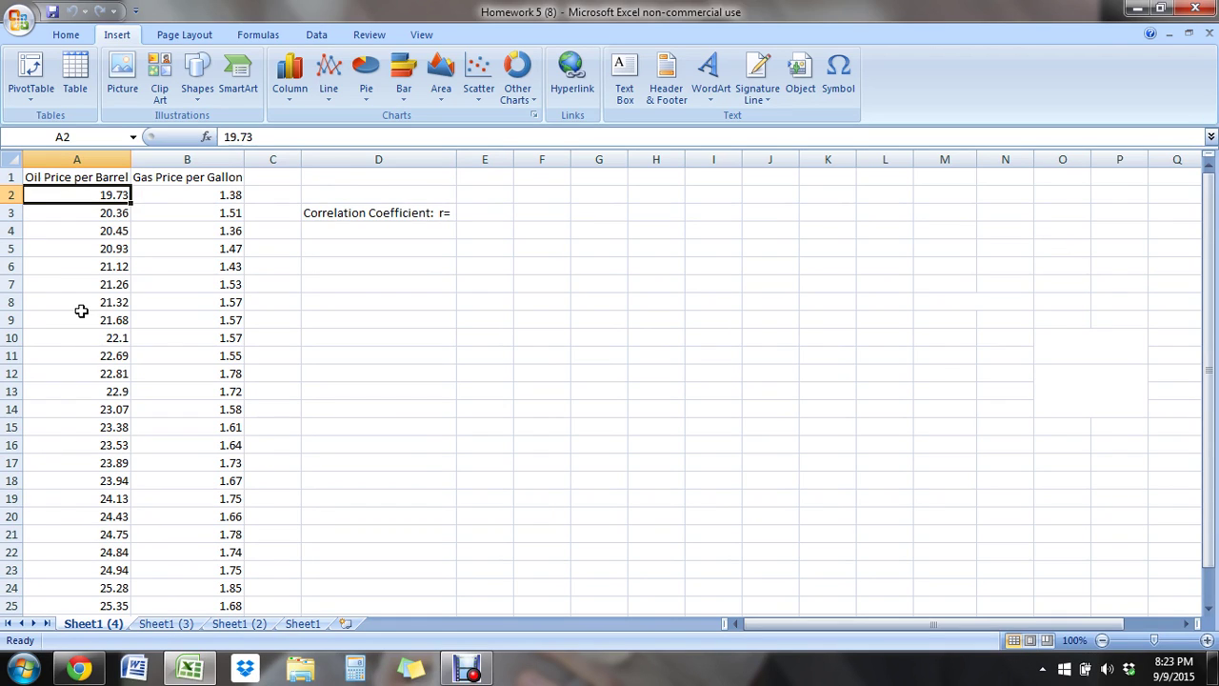
key(Right)
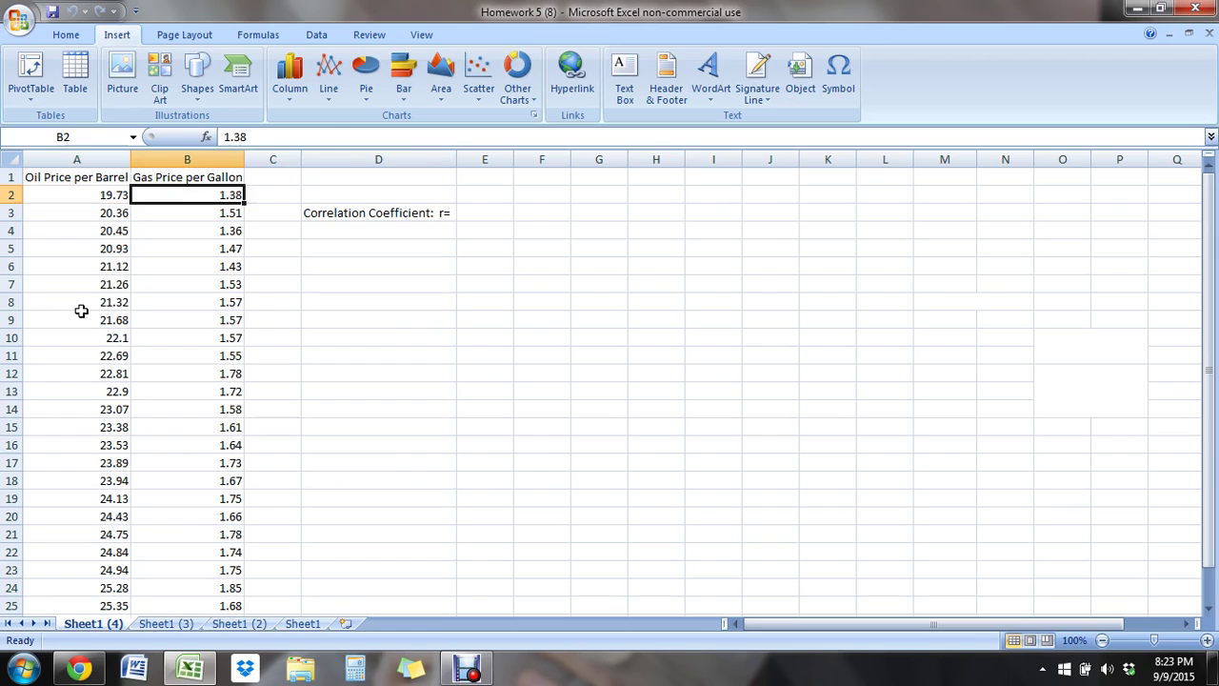
key(Up)
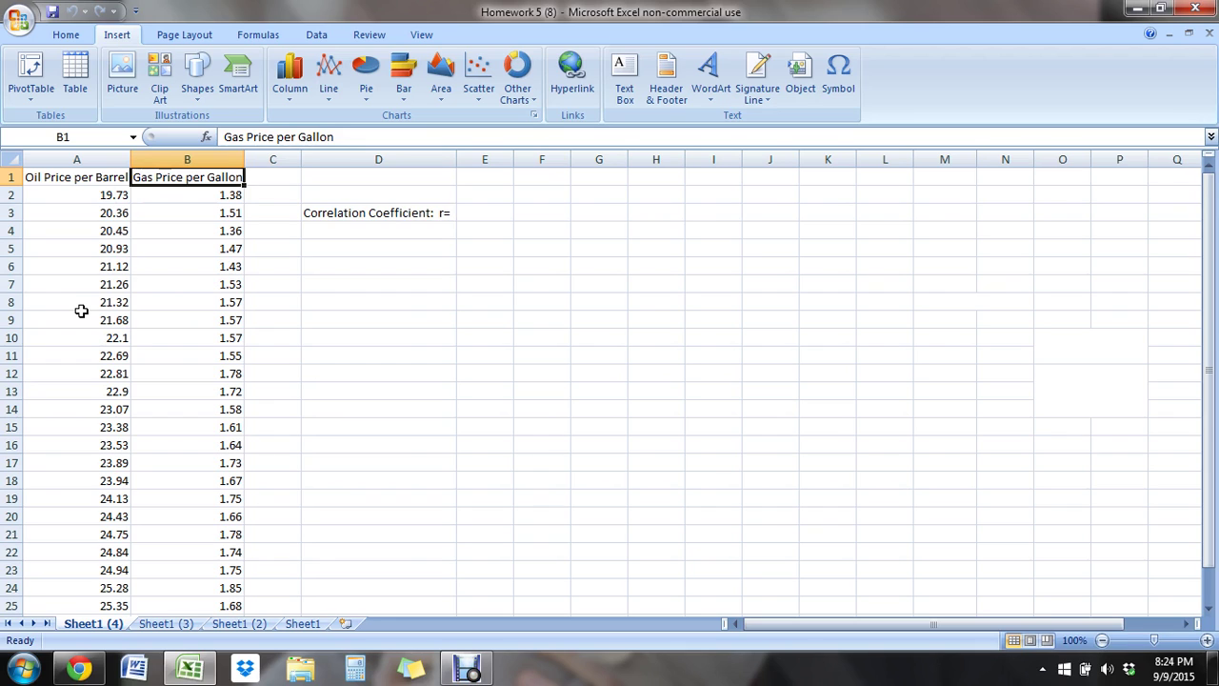
click(524, 211)
click(512, 212)
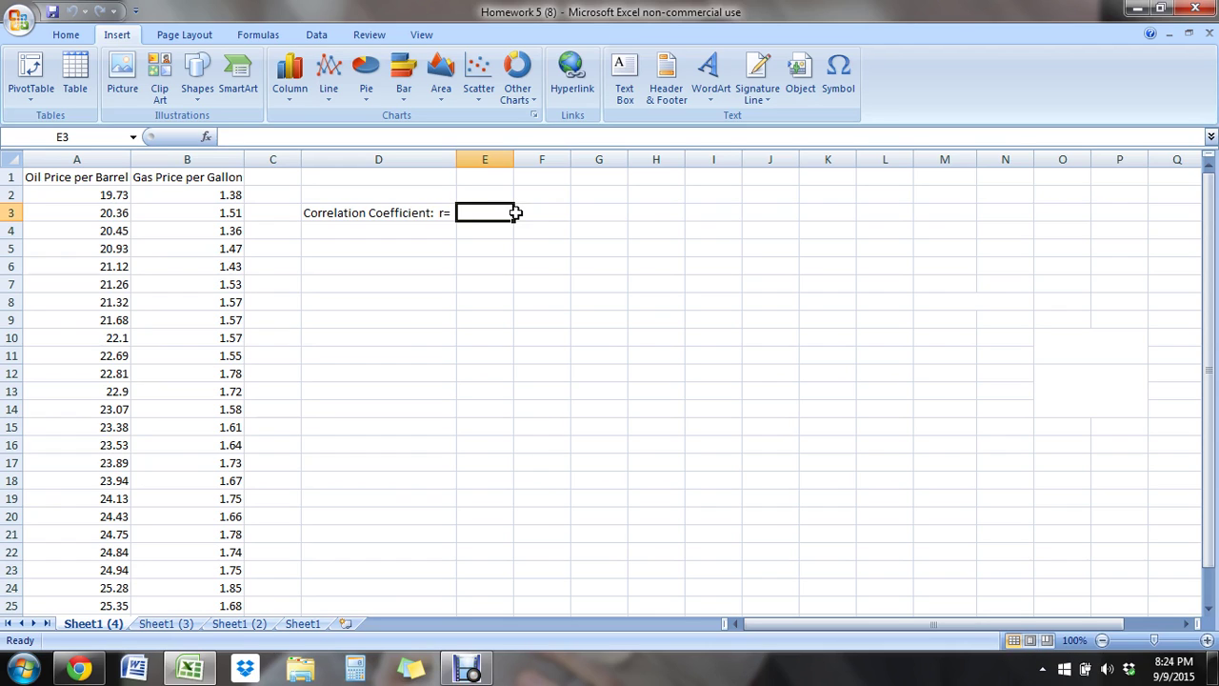
- Enter =CORREL(A2:A26,B2:B26) in E3, giving 0.886661
text(=)
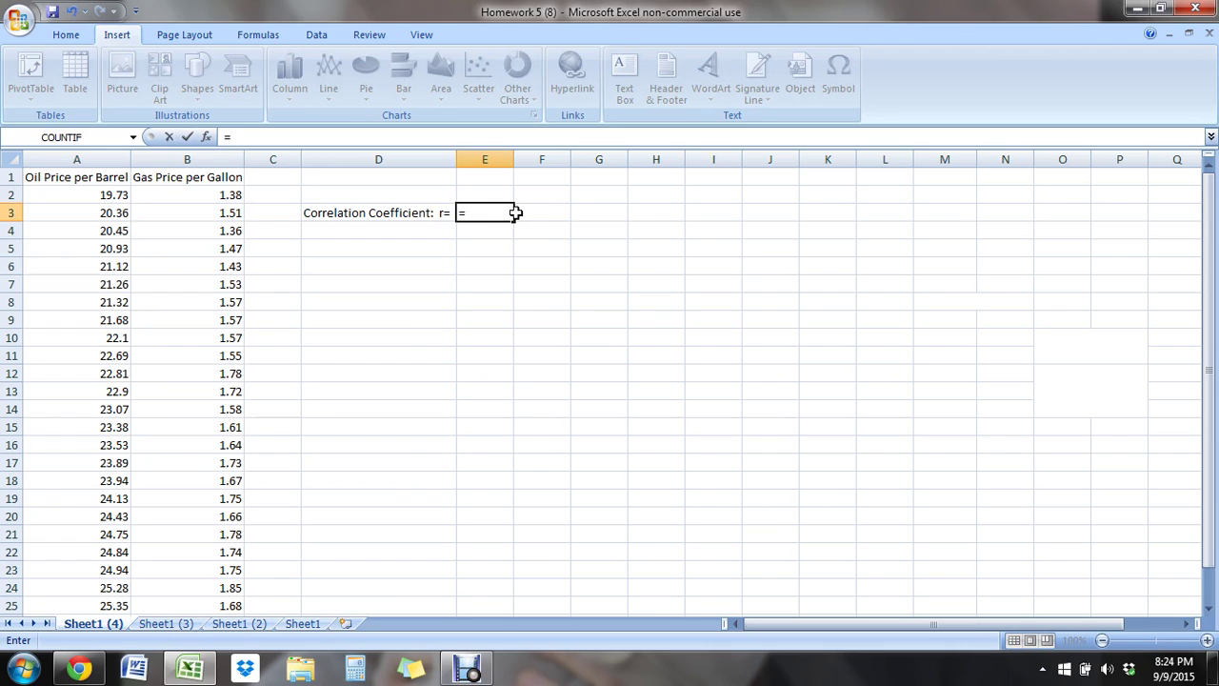
text(CO)
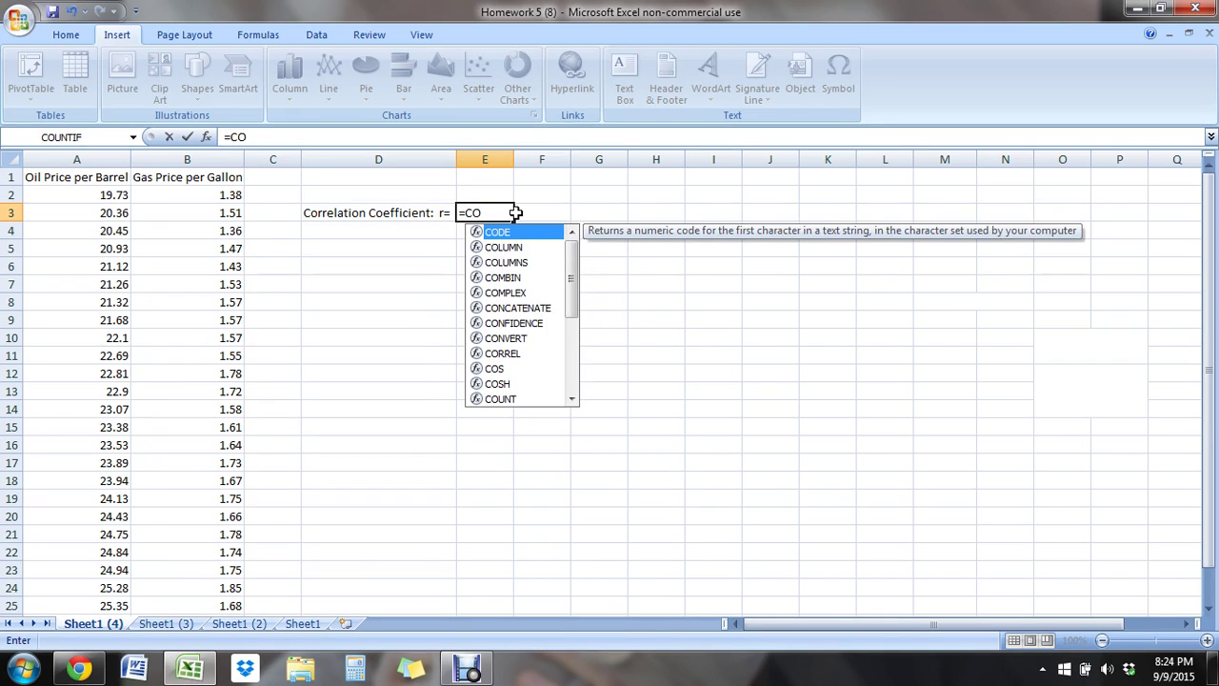
text(RREL()
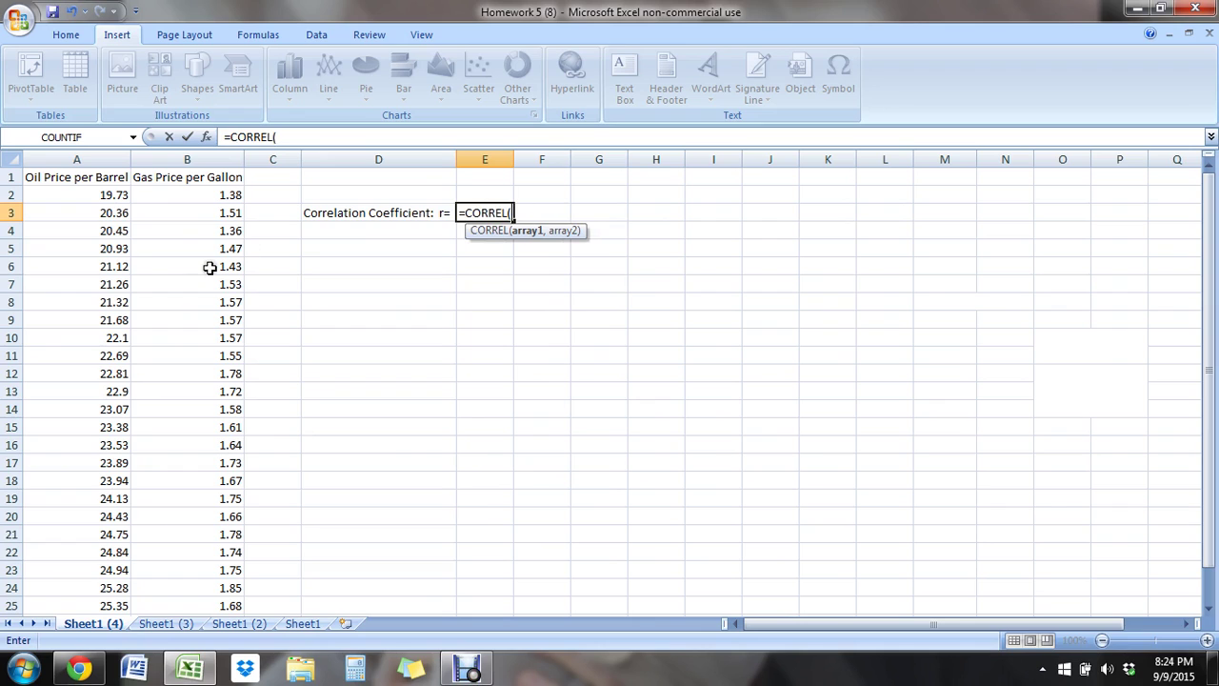
click(121, 196)
drag(121, 195, 118, 553)
scroll(118, 553, up, 2)
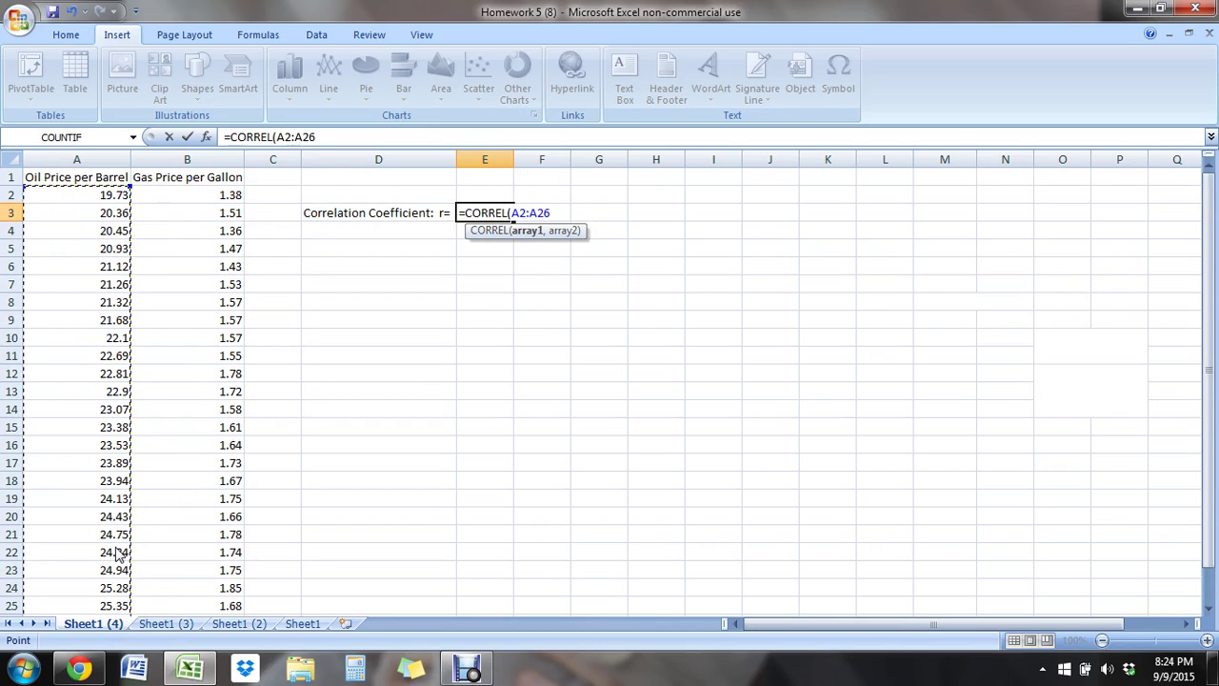
text(,)
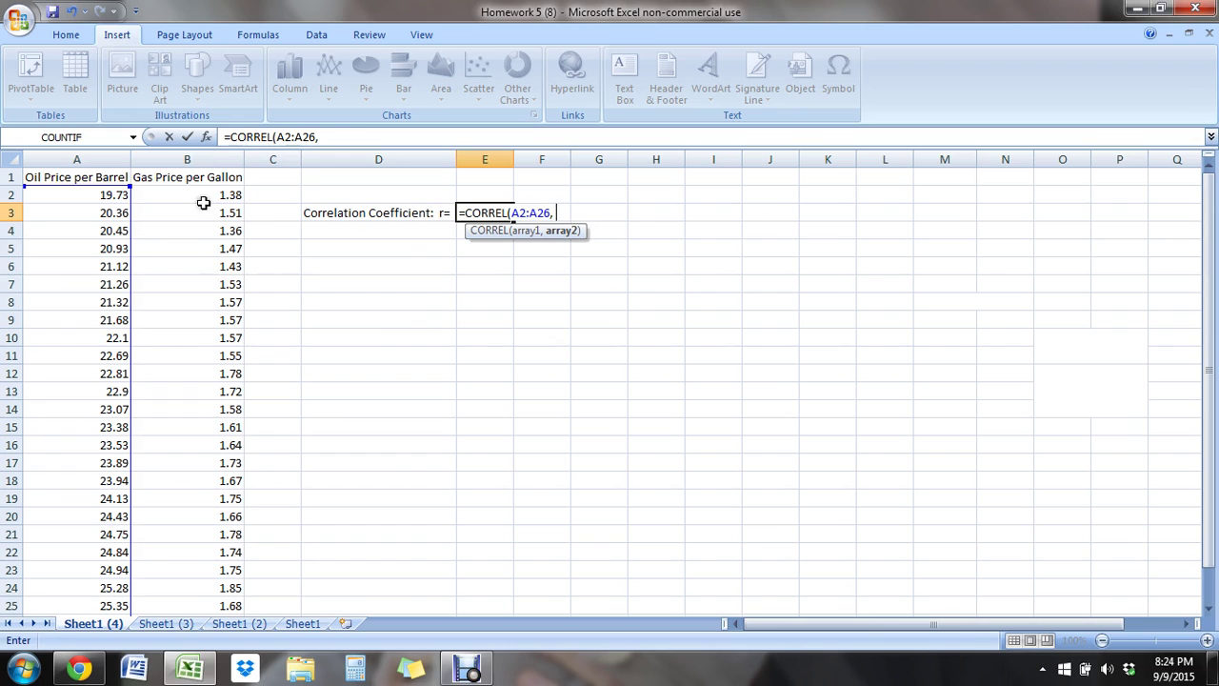
drag(200, 196, 201, 566)
scroll(436, 434, up, 1)
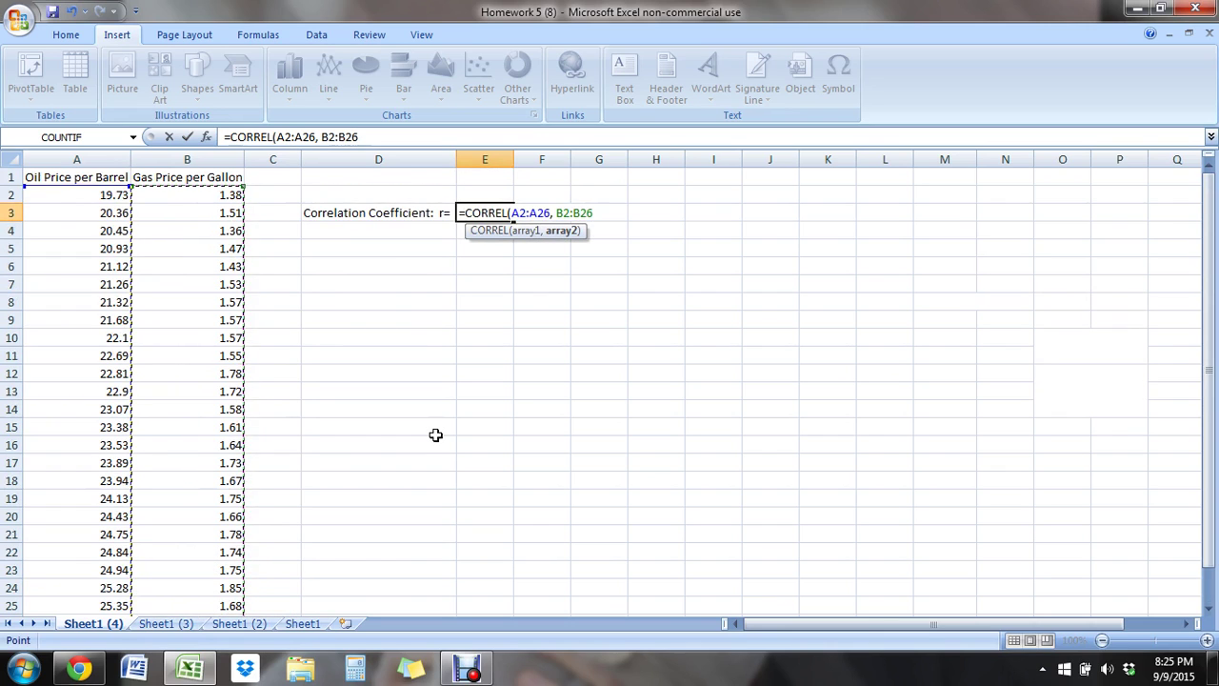
text())
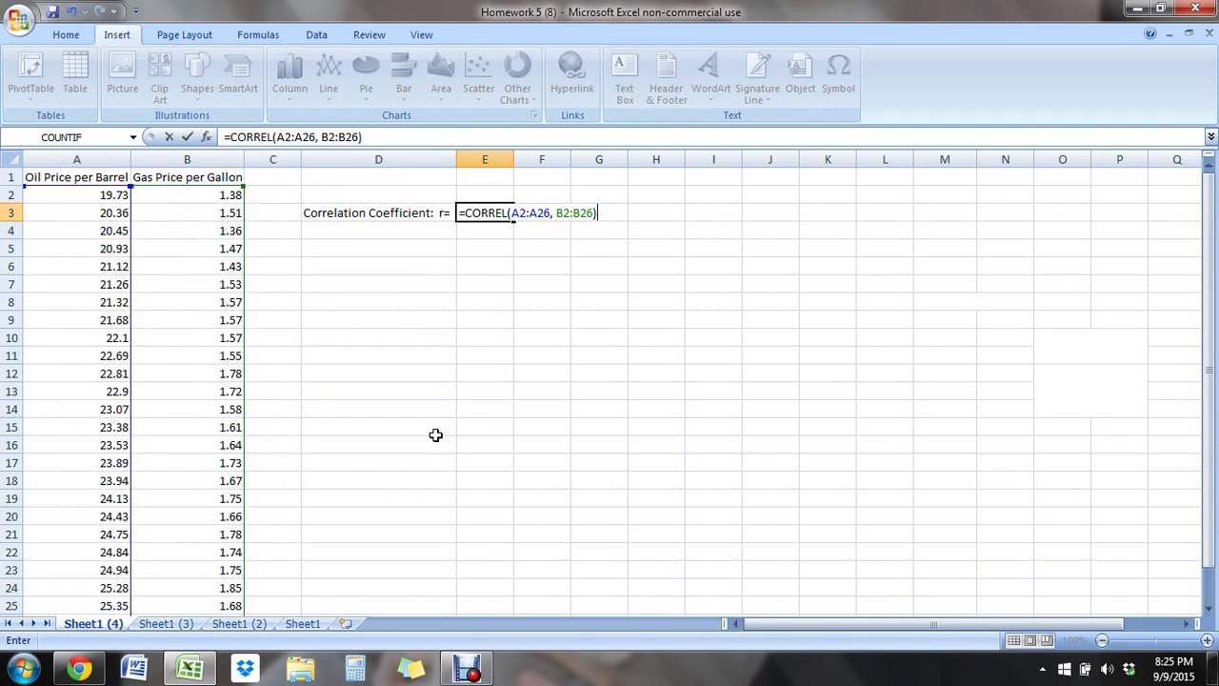
key(Return)
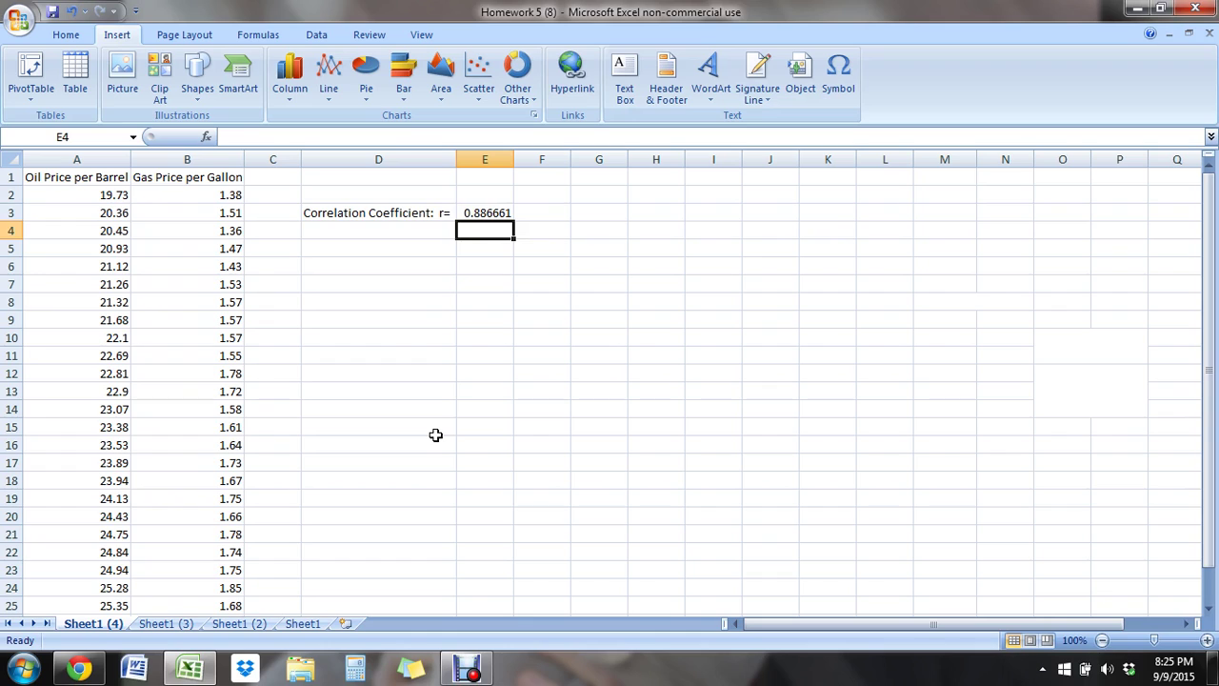
- Insert a markers-only scatter chart from the oil and gas prices in A2:B26
click(588, 261)
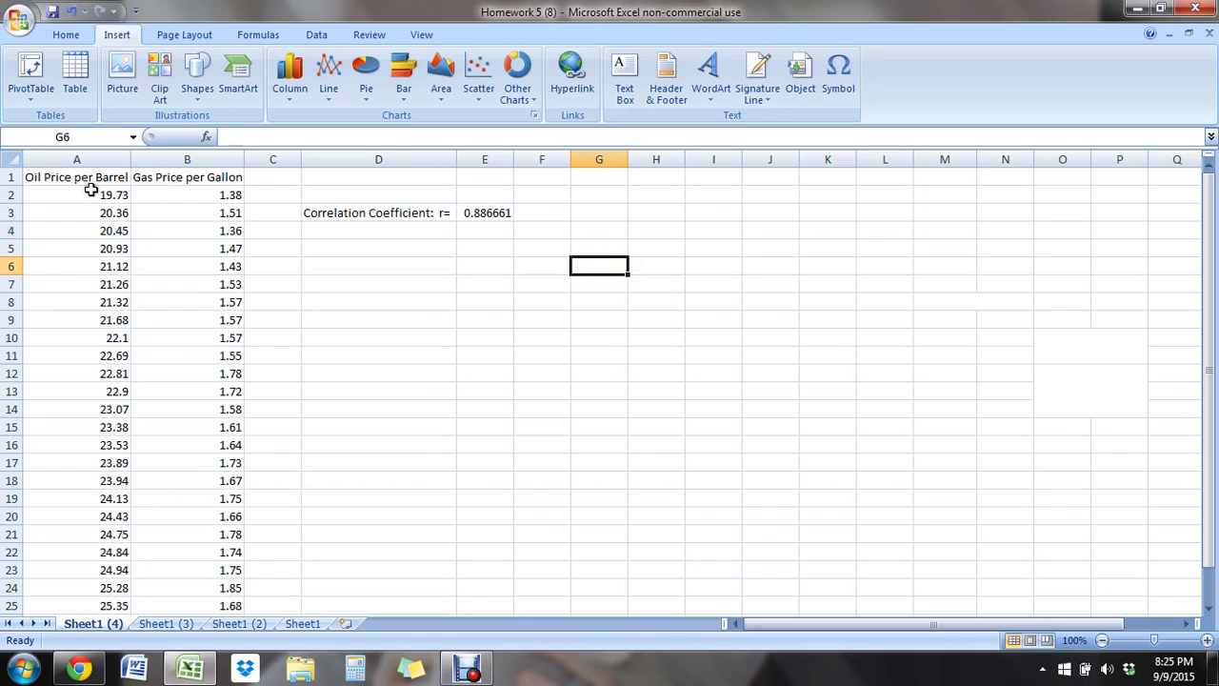
drag(92, 194, 200, 582)
scroll(360, 480, up, 1)
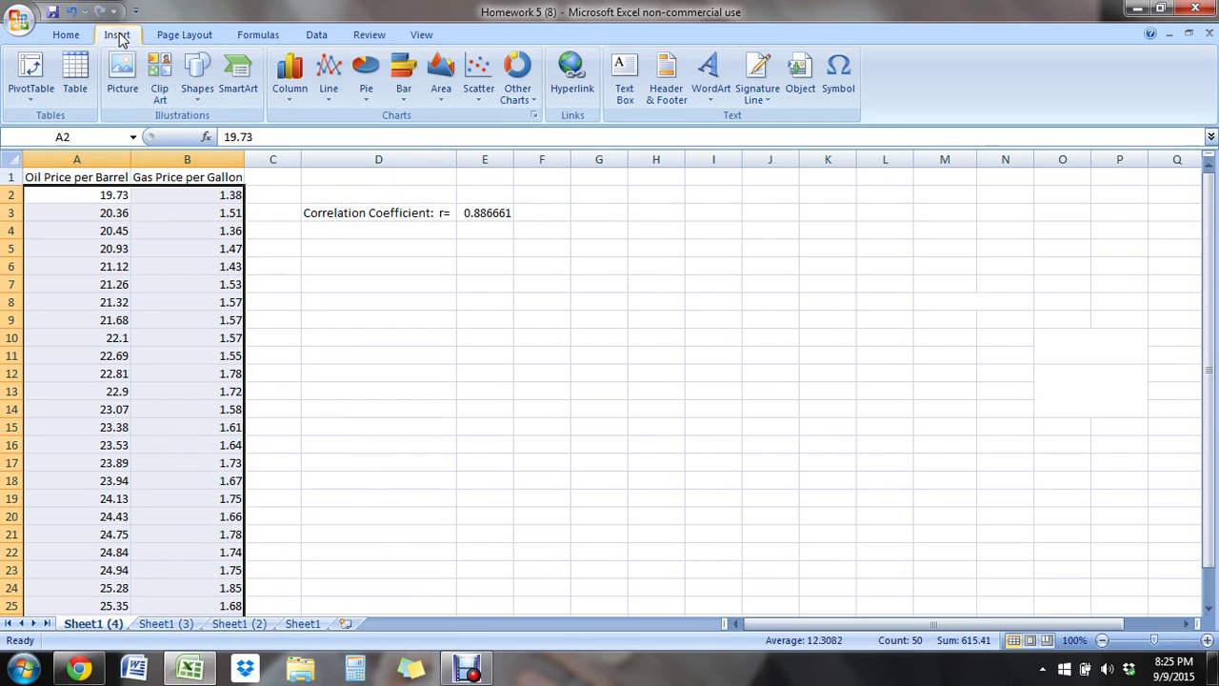
click(477, 99)
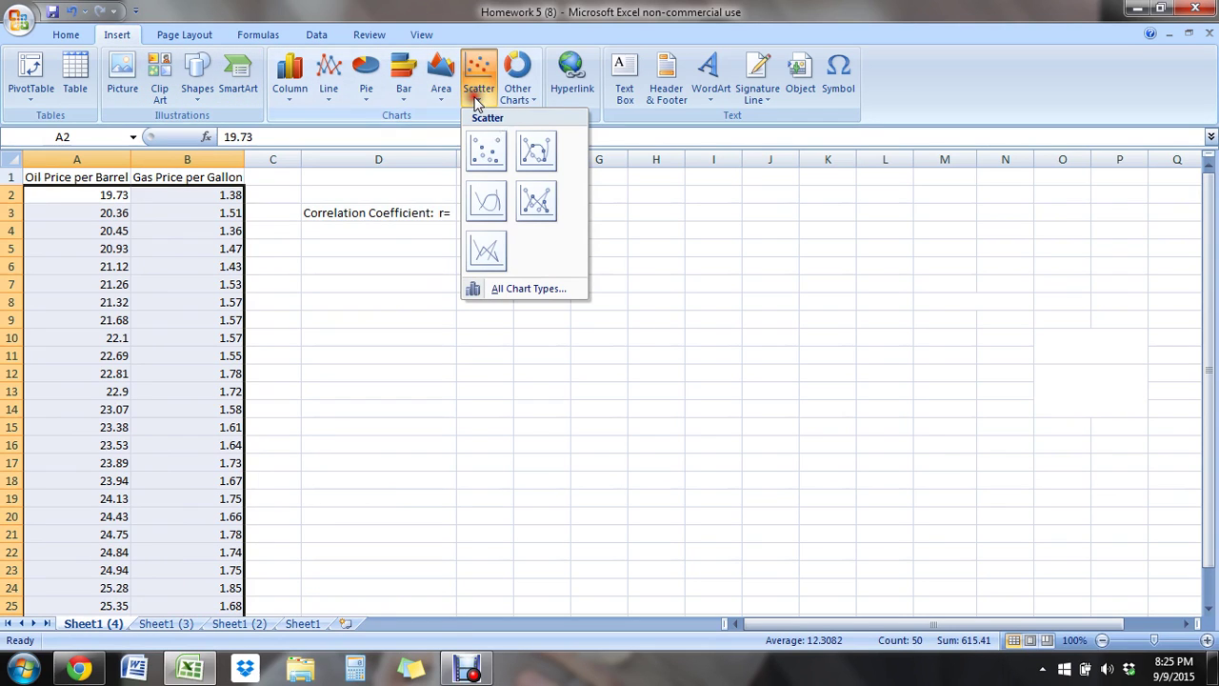
click(487, 148)
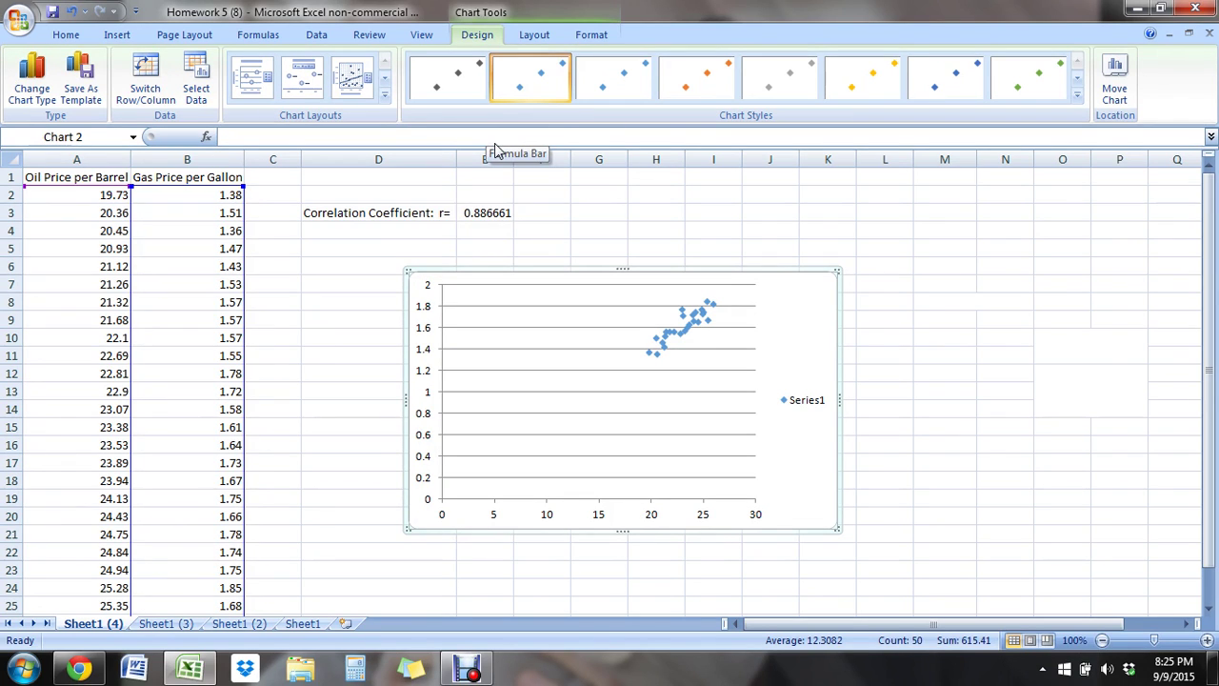
- Move the chart up beside the data, enlarge it, and delete the Series1 legend
click(438, 279)
drag(438, 278, 331, 244)
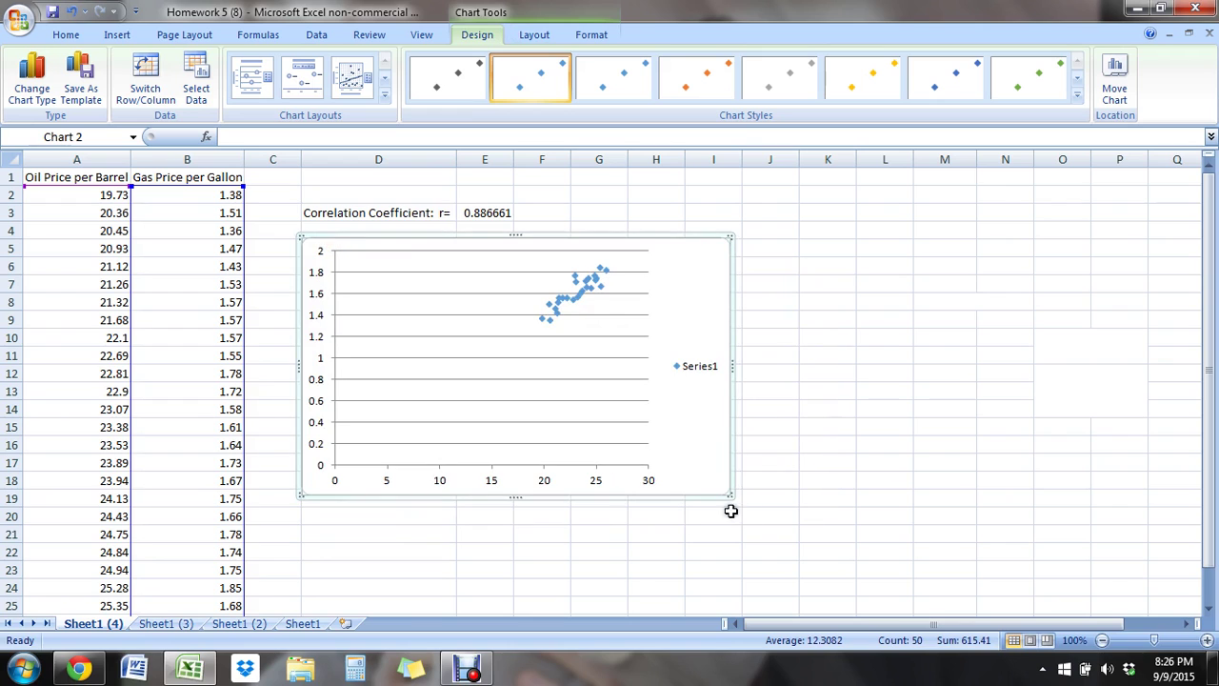
drag(731, 496, 856, 575)
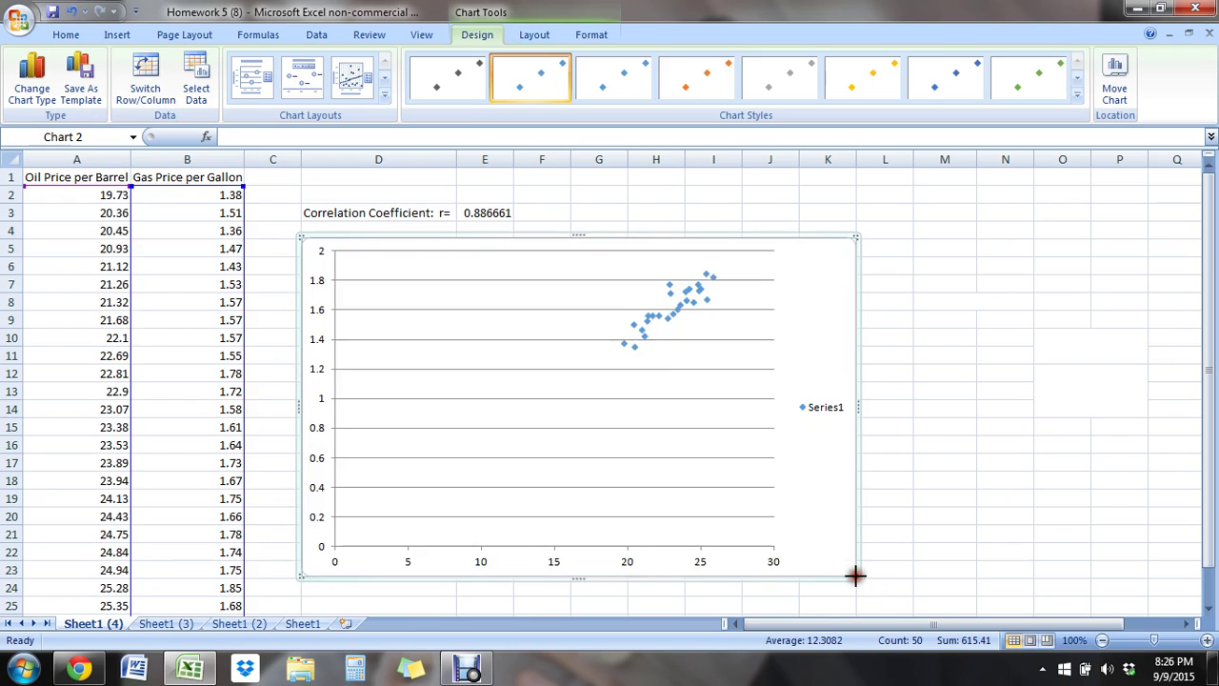
click(840, 409)
key(Delete)
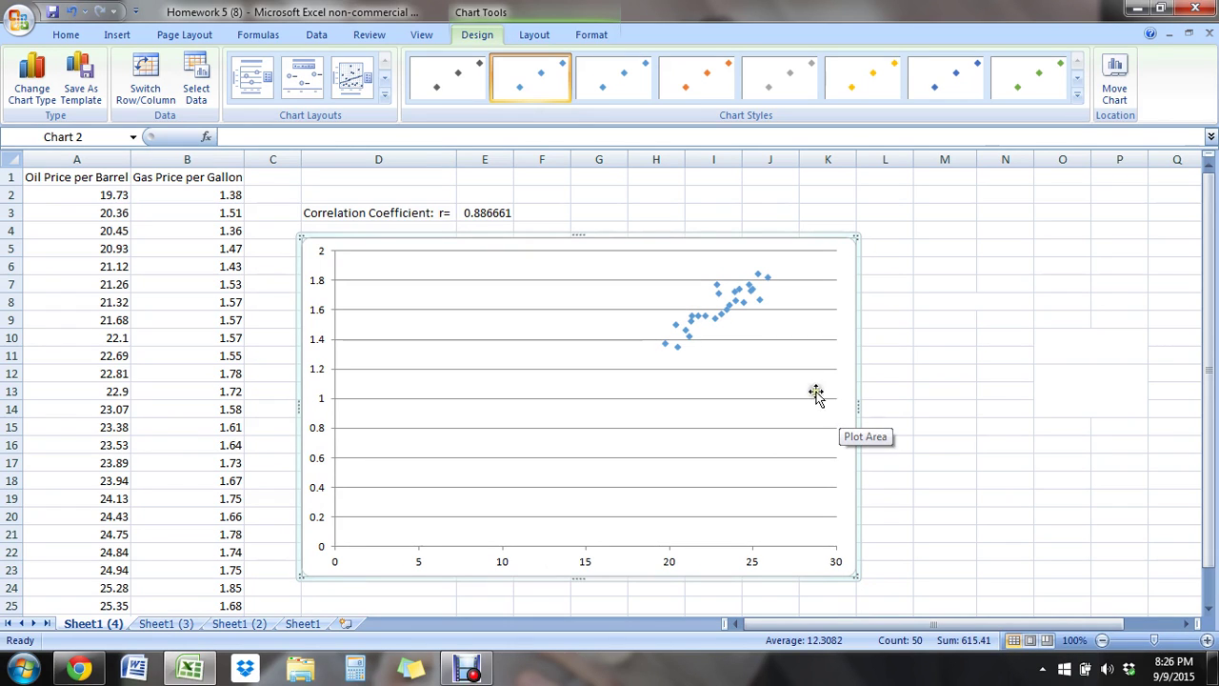
mouse_move(665, 349)
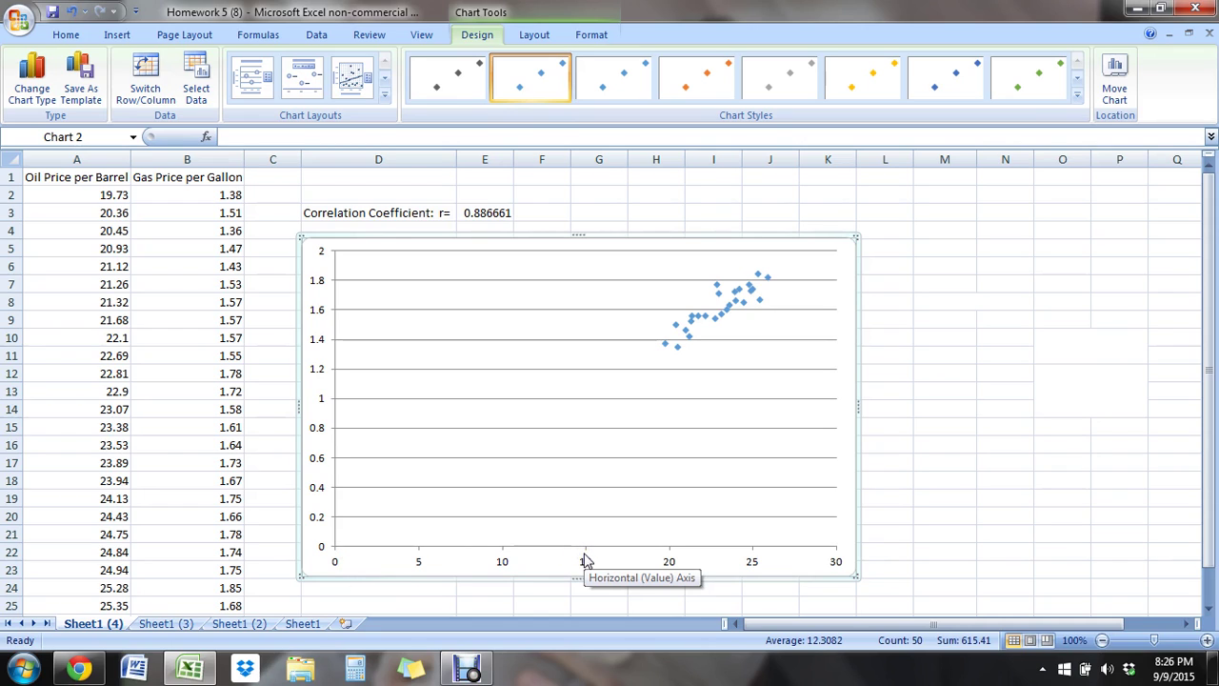
click(581, 562)
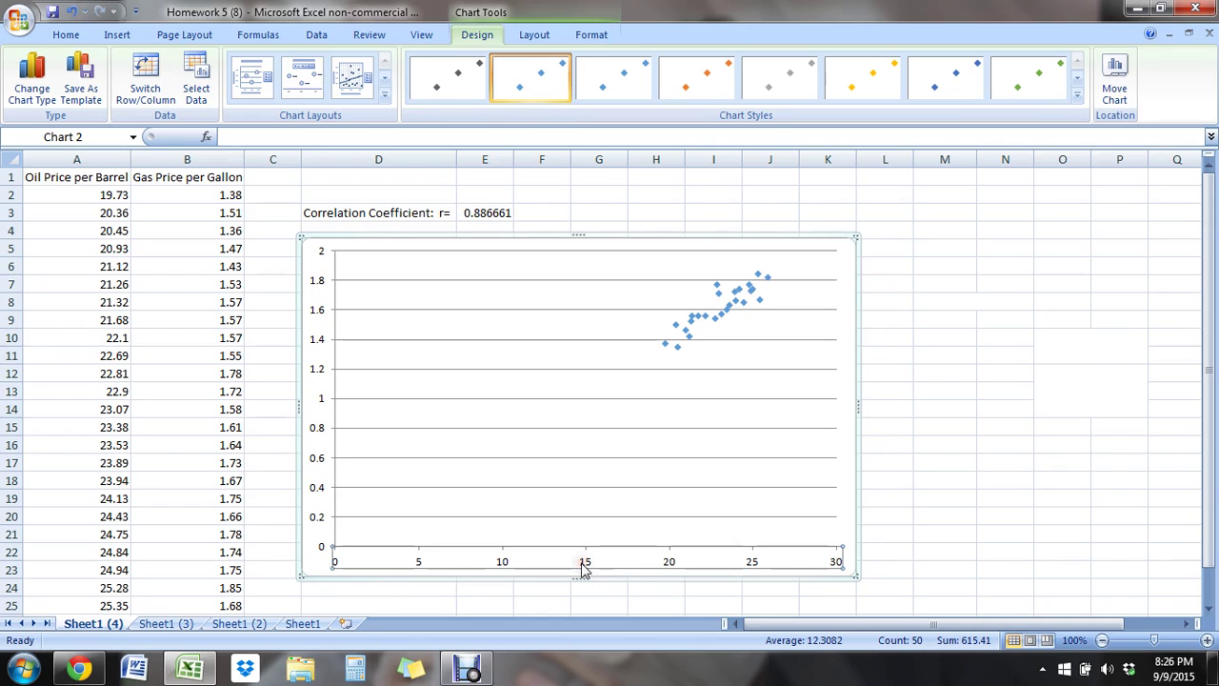
- Give the horizontal axis a fixed minimum of 15 so it spans 15–27
right_click(581, 562)
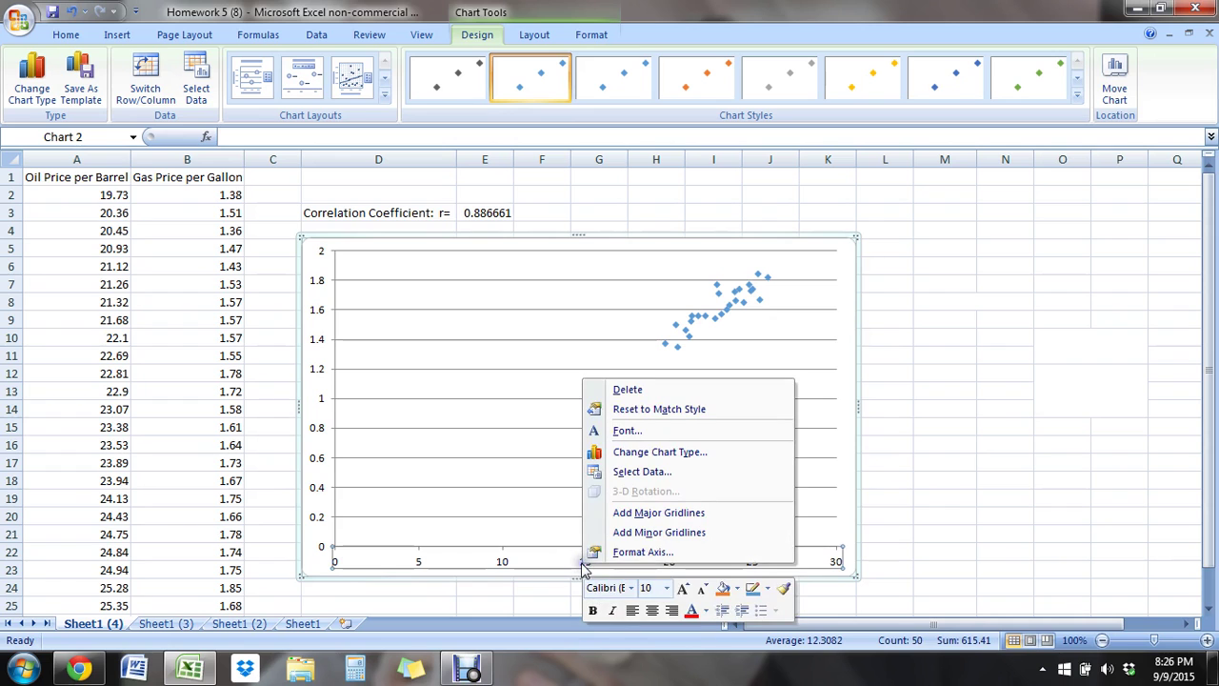
click(643, 553)
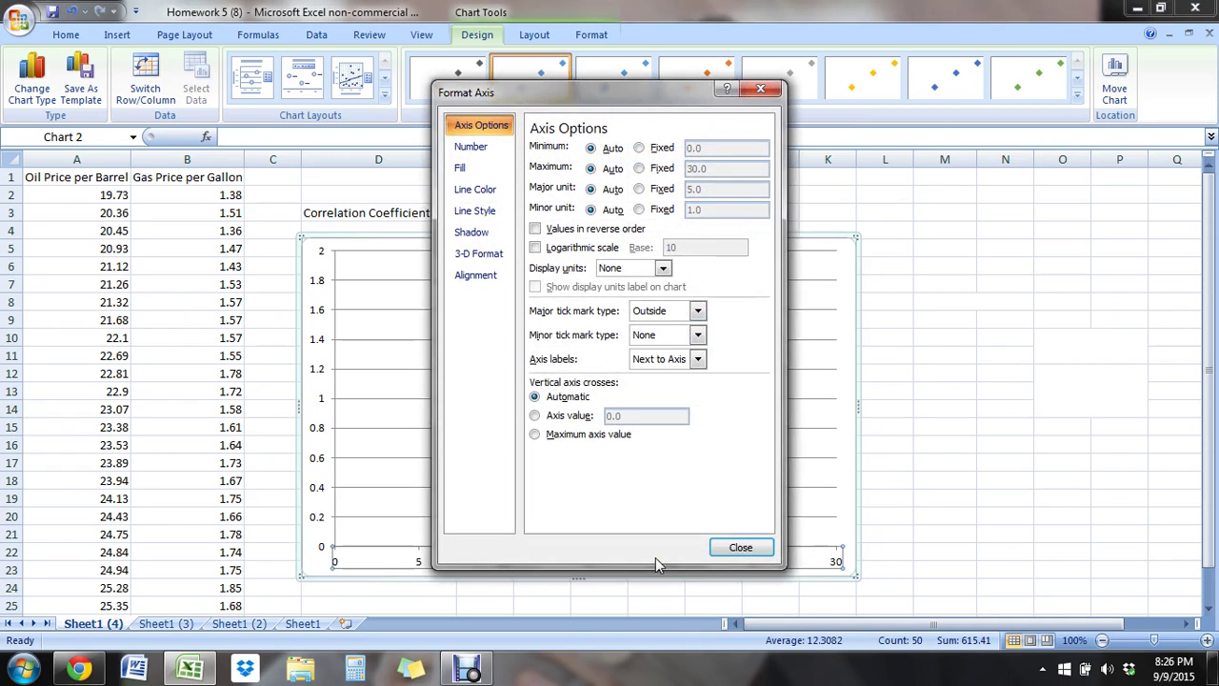
click(639, 149)
click(702, 150)
key(BackSpace)
key(BackSpace)
key(BackSpace)
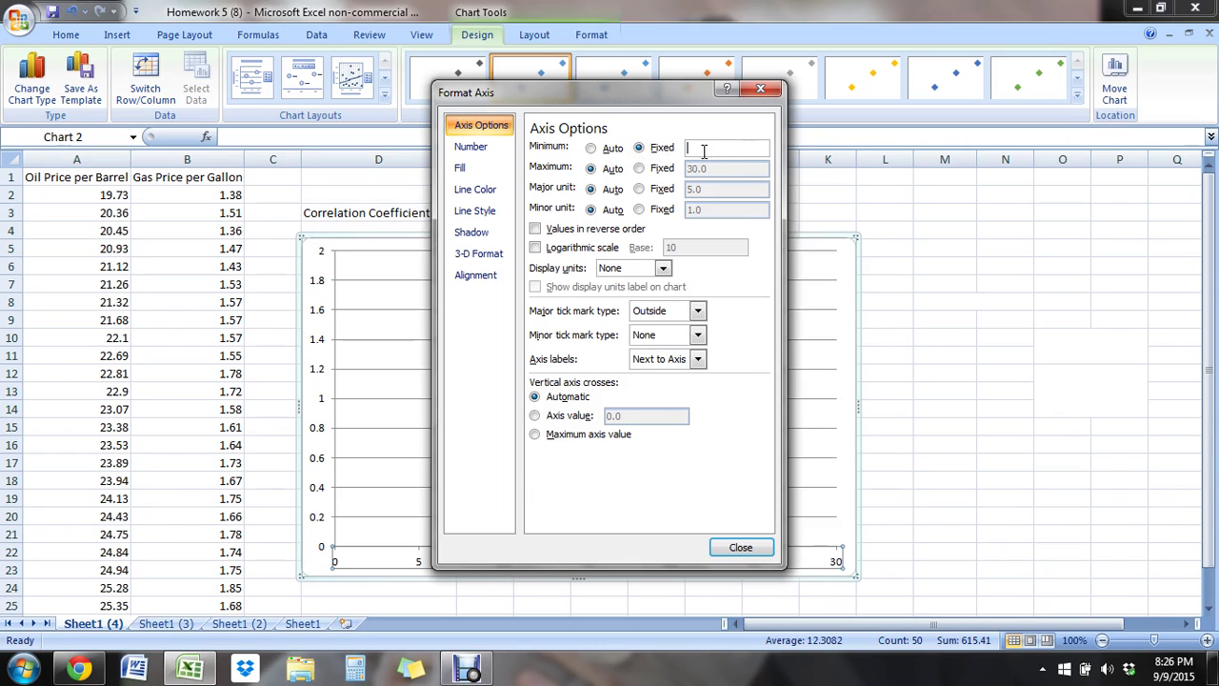
text(15)
click(760, 556)
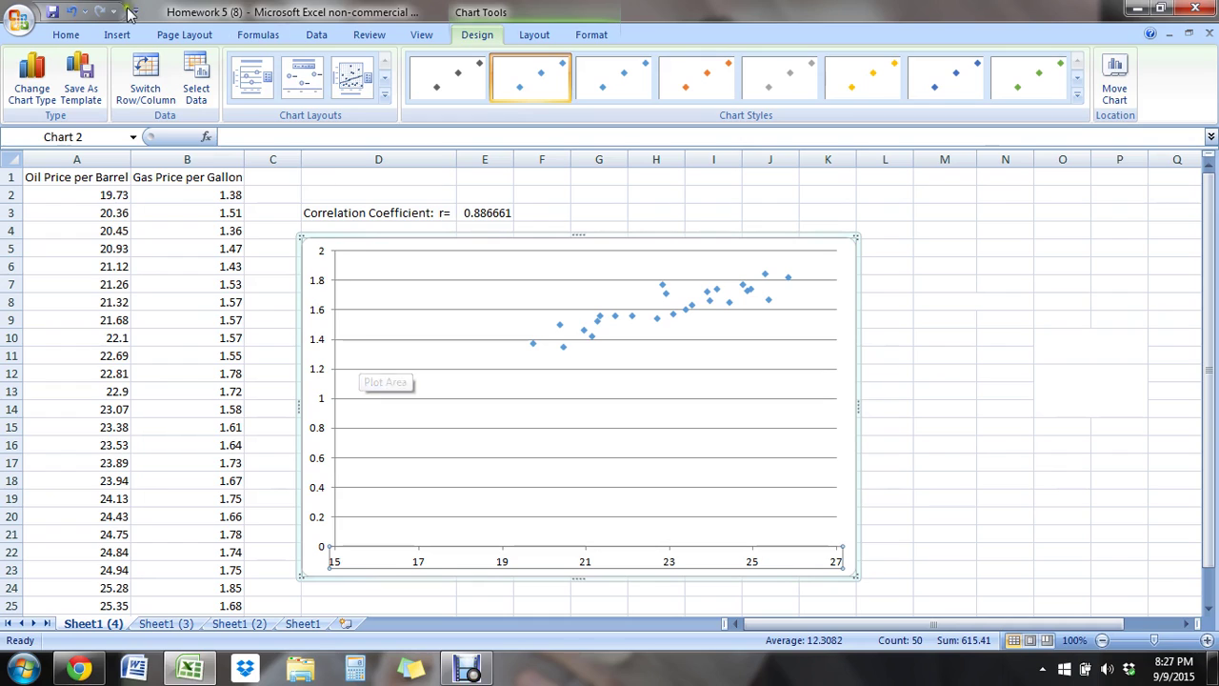
- Undo to compare the 0–30 axis range, then redo to restore 15–27
click(71, 11)
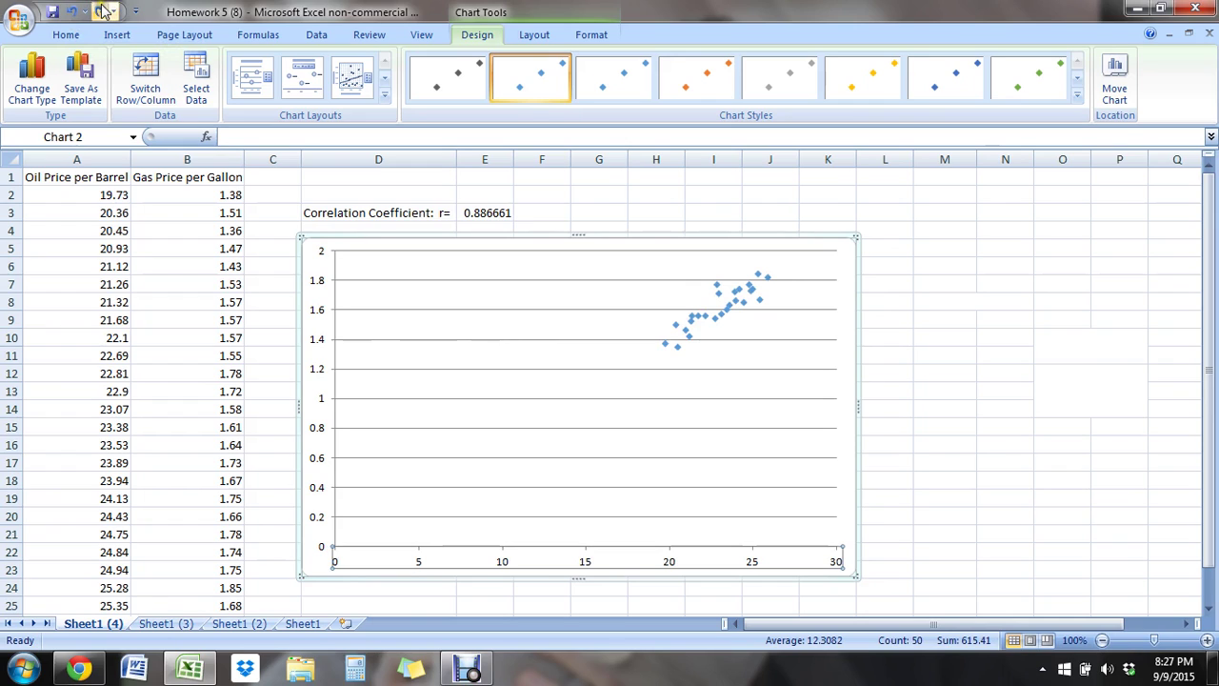
click(101, 10)
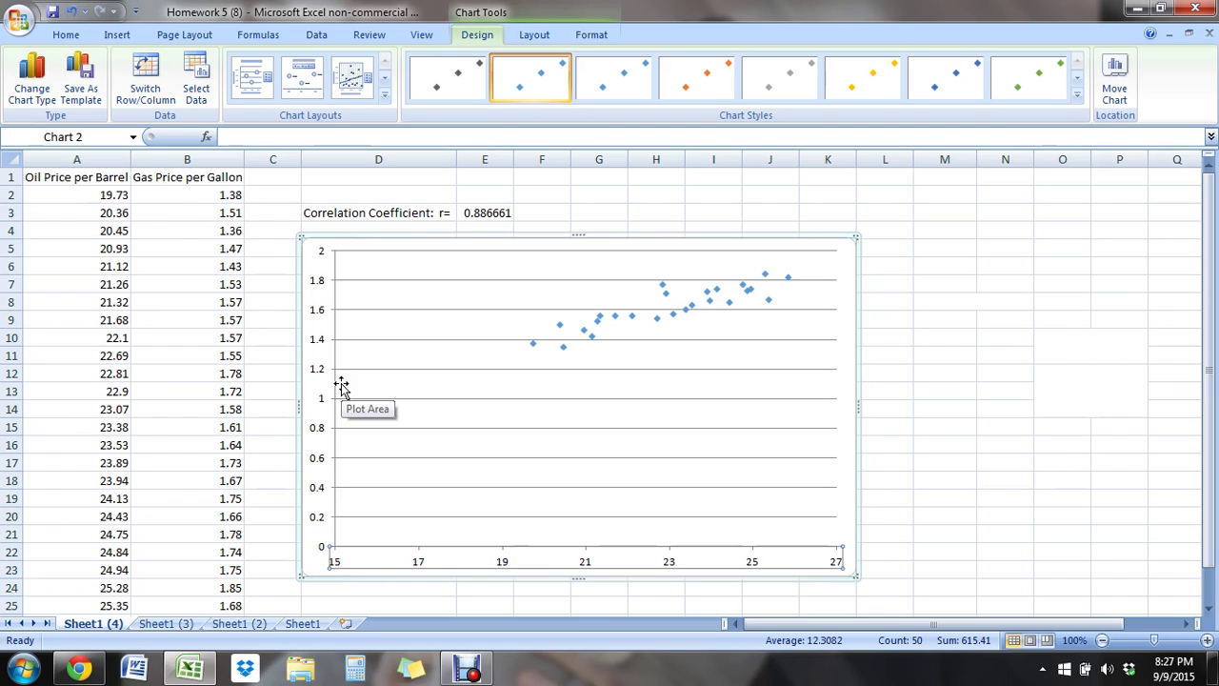
- Switch to Sheet1 (3) and highlight the Oil Price and Gas Price columns A and B
click(159, 624)
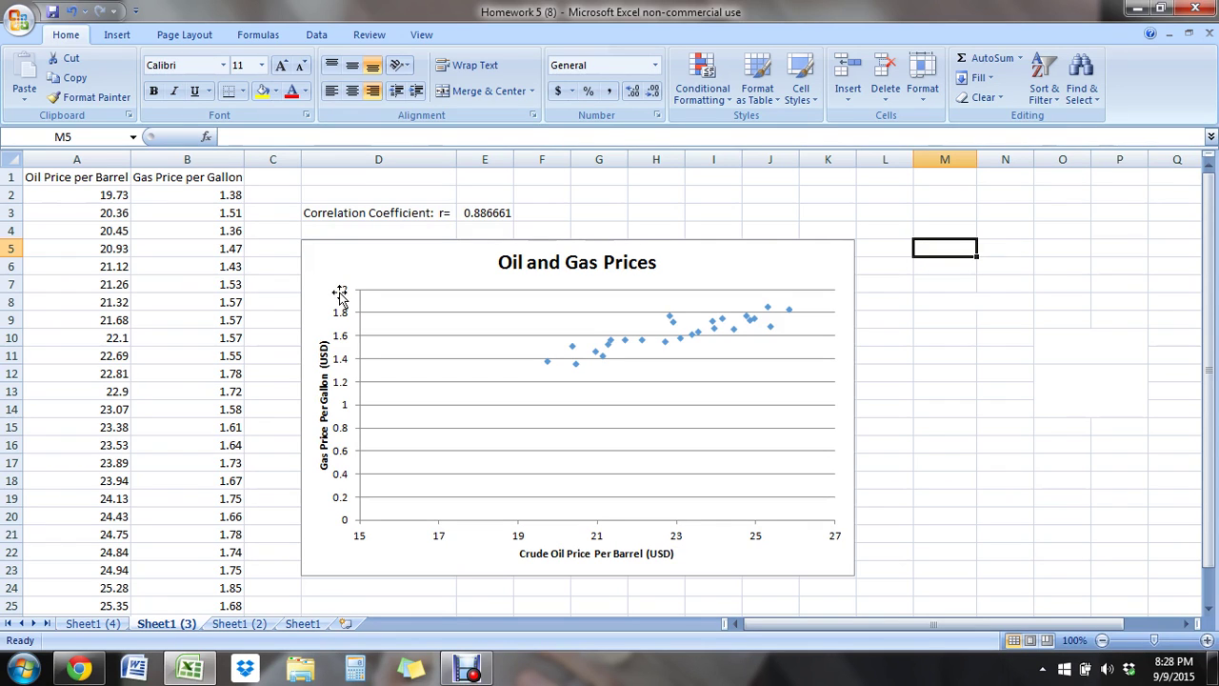
click(78, 159)
click(151, 160)
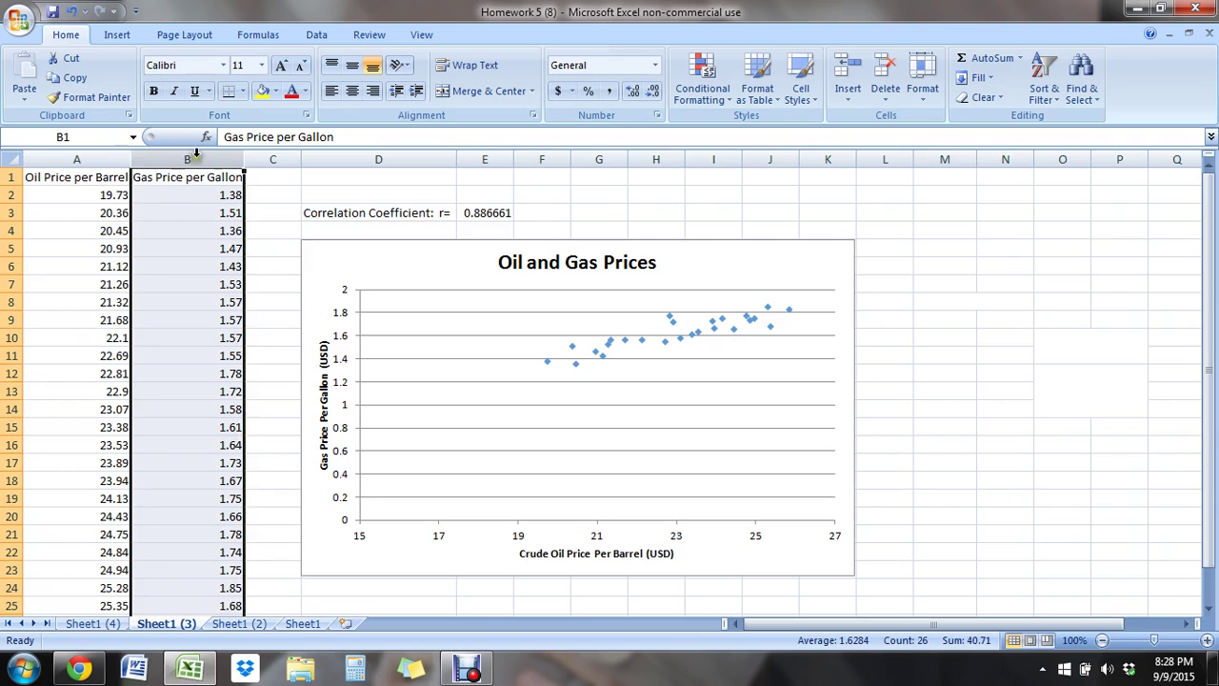
click(112, 159)
click(172, 158)
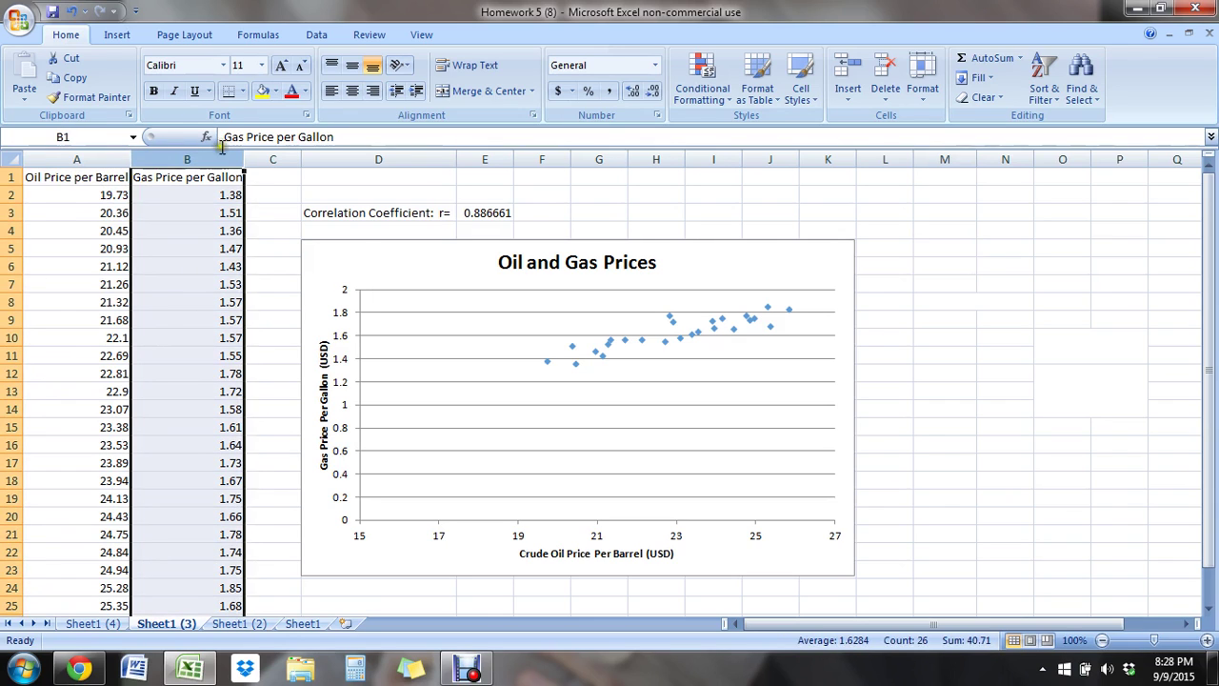
click(1016, 264)
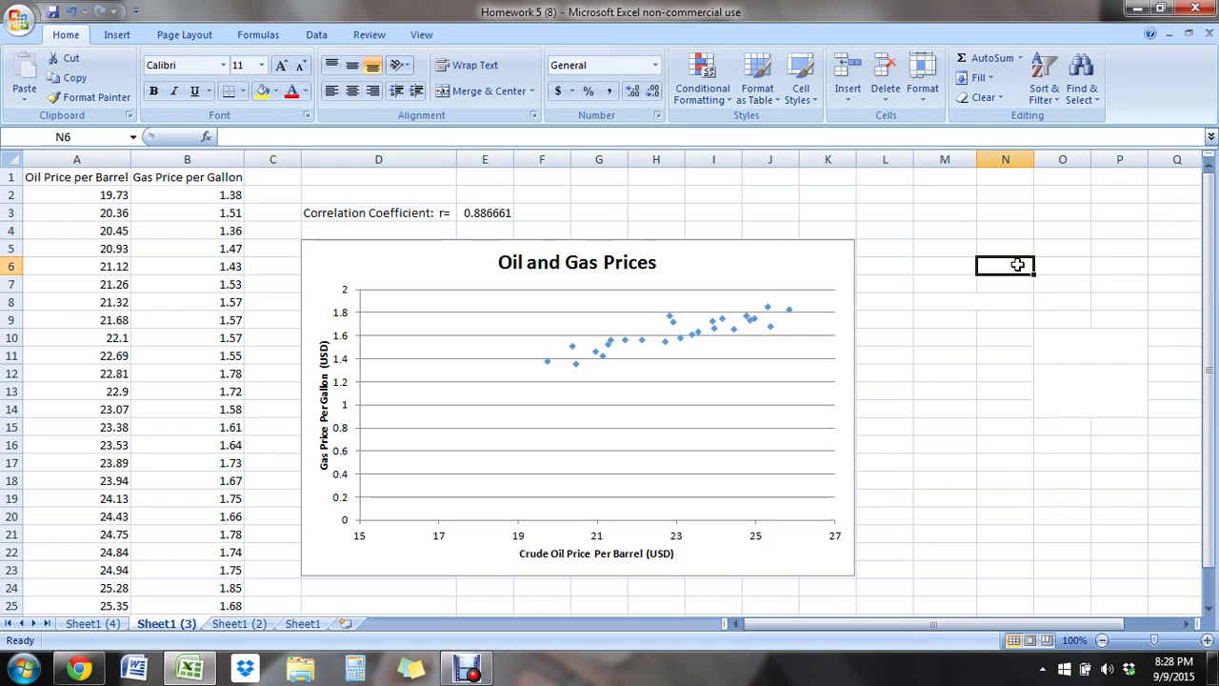
- Add a Linear trendline to the oil-vs-gas price data series
click(670, 320)
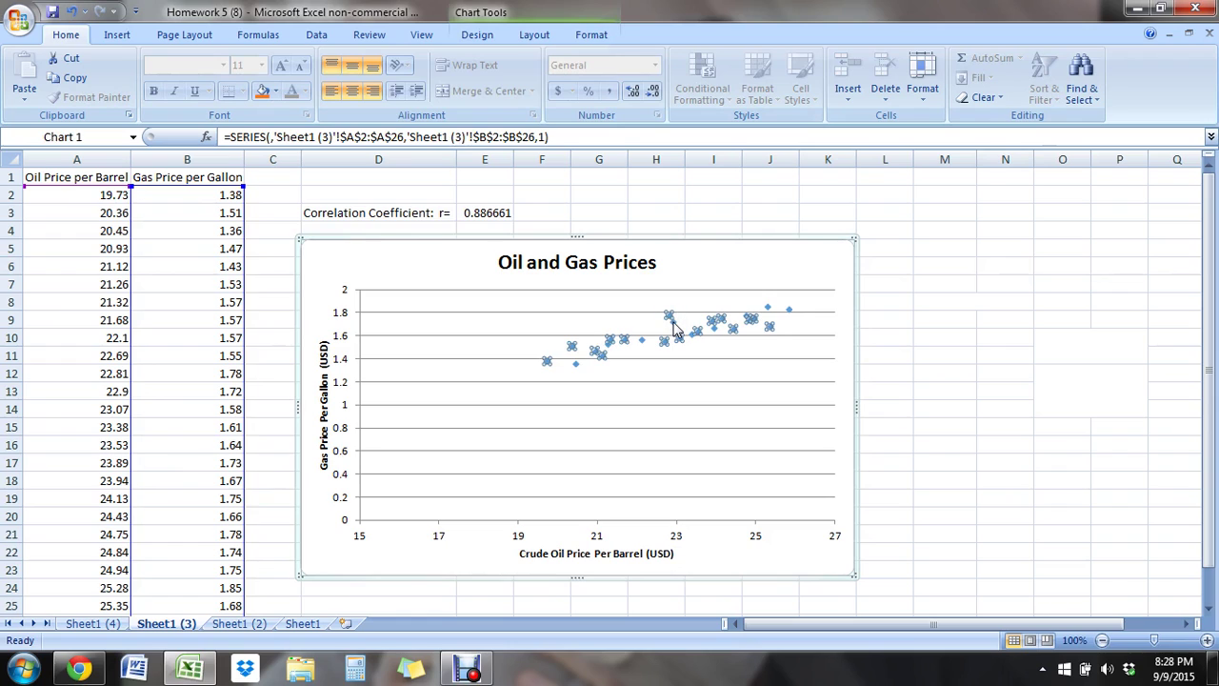
right_click(674, 329)
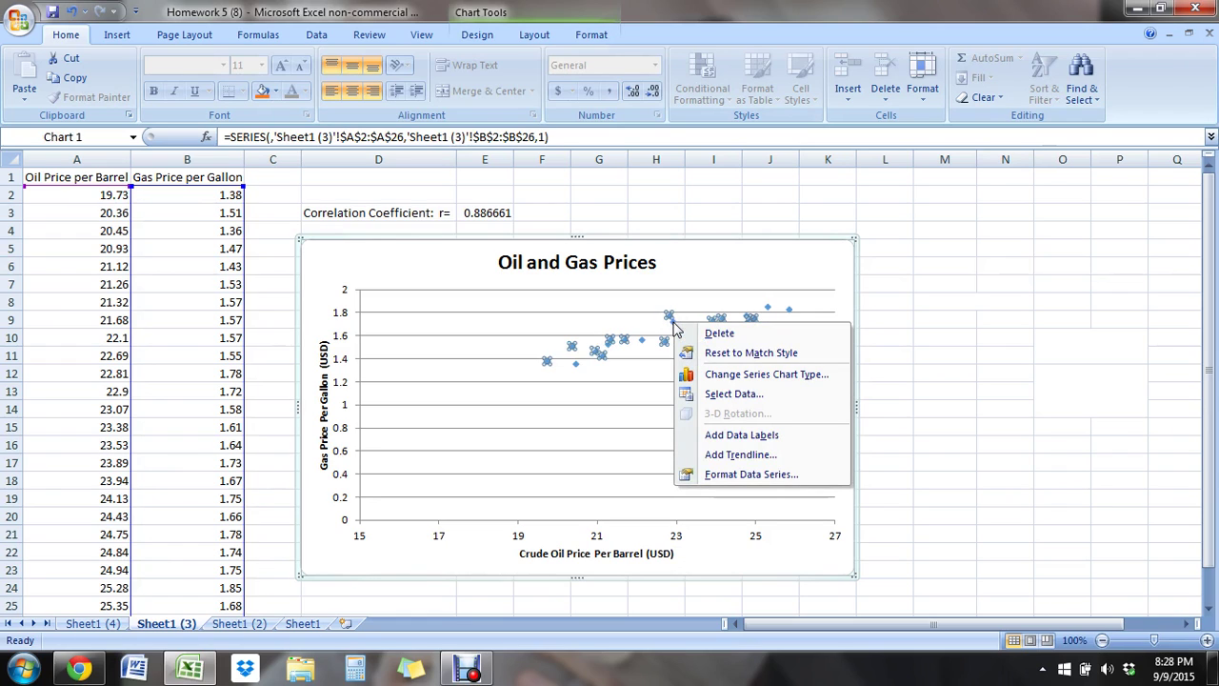
click(726, 458)
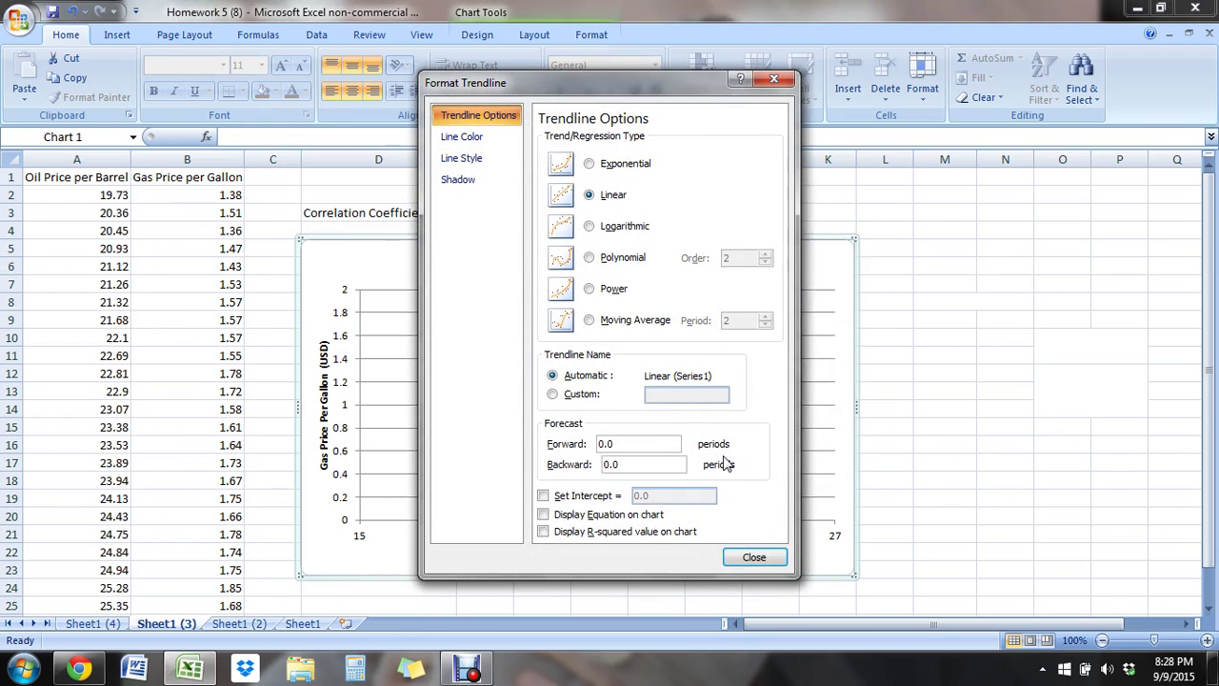
click(767, 560)
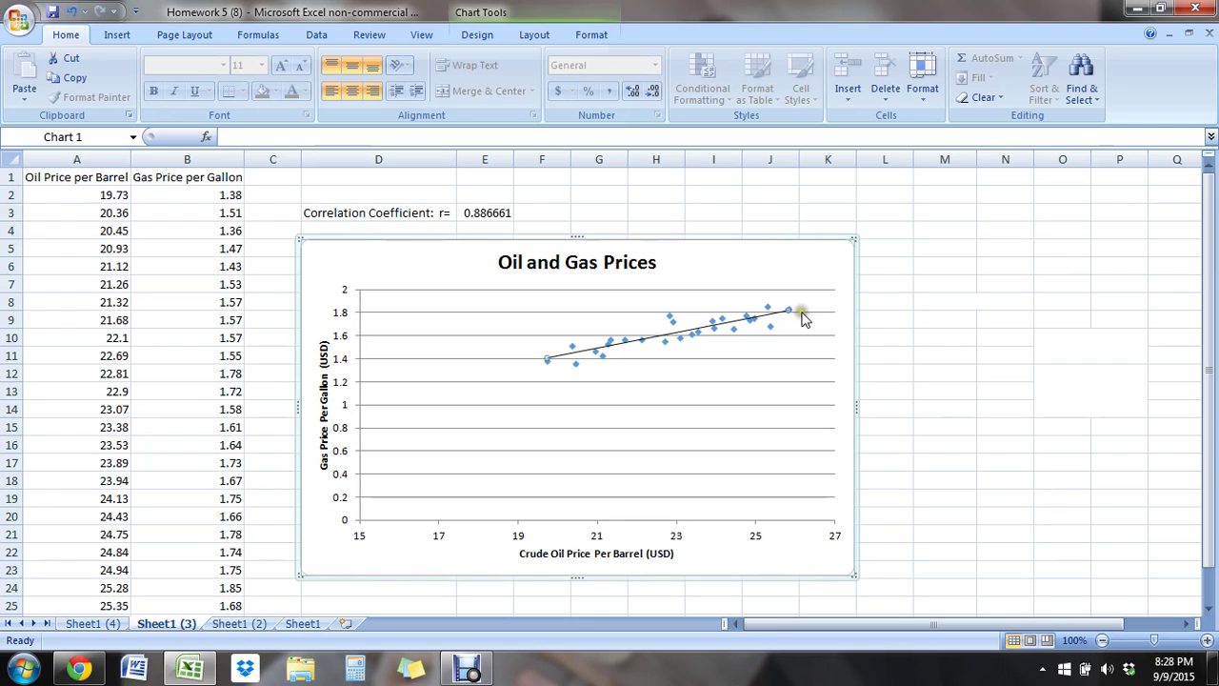
mouse_move(788, 312)
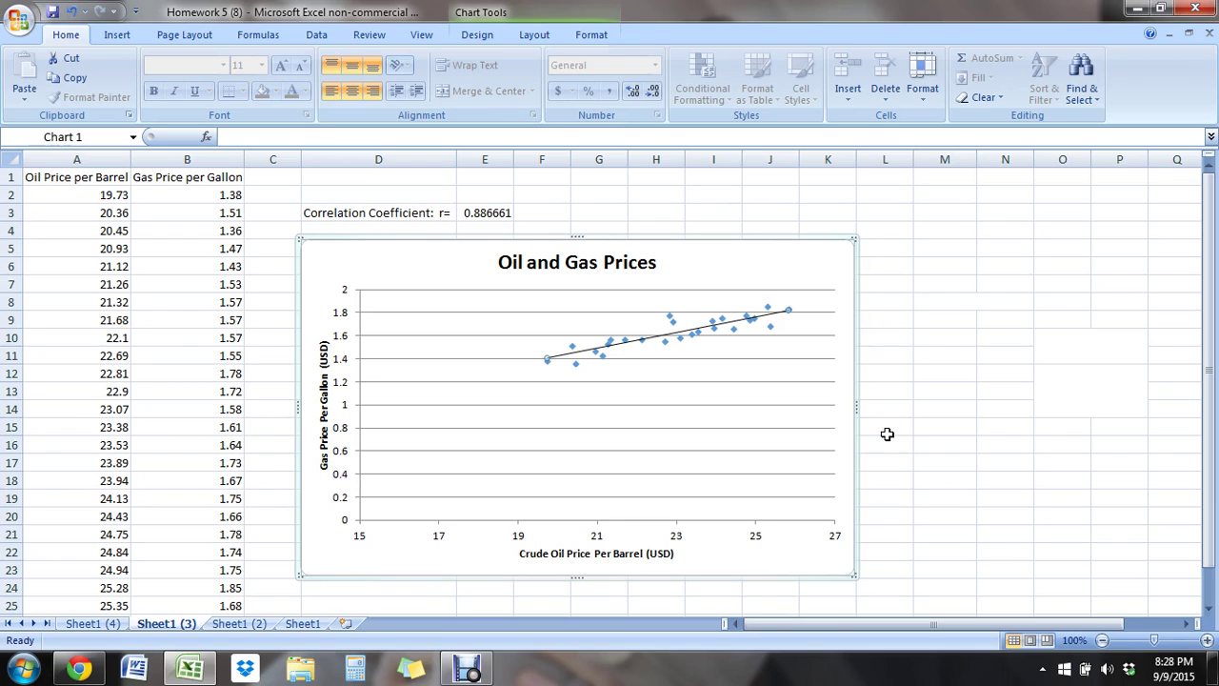
- Set the trendline's Forecast Forward to 5 periods, extending it to about 31
right_click(783, 317)
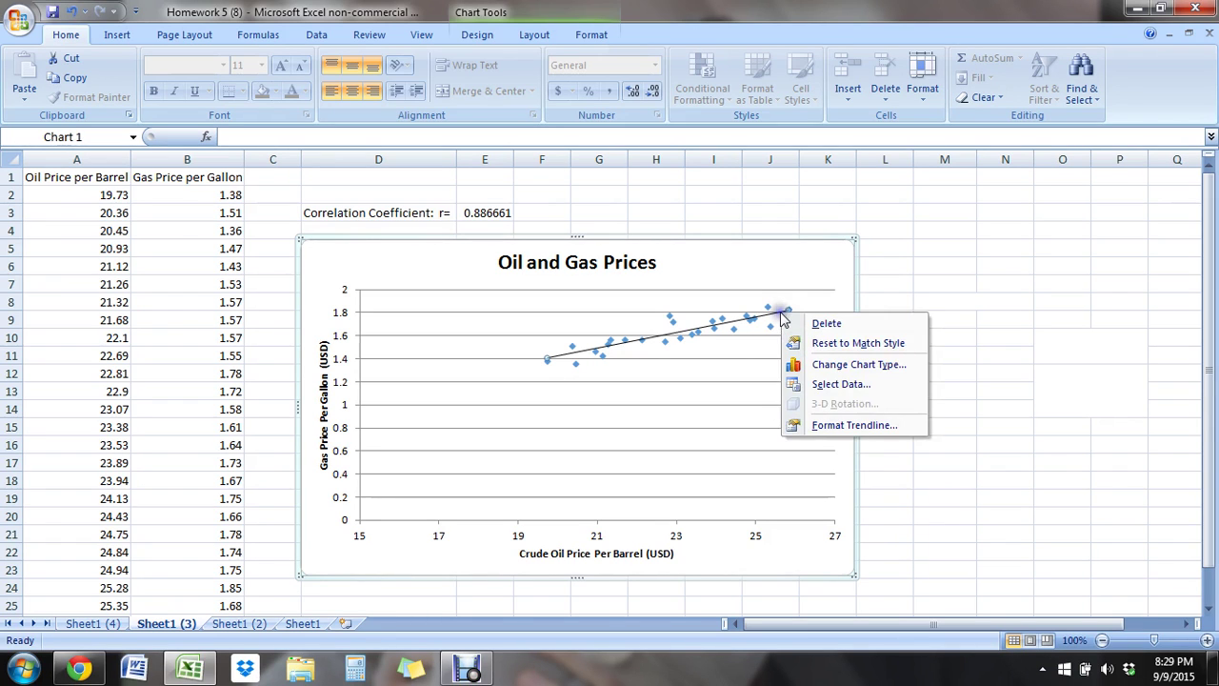
click(846, 426)
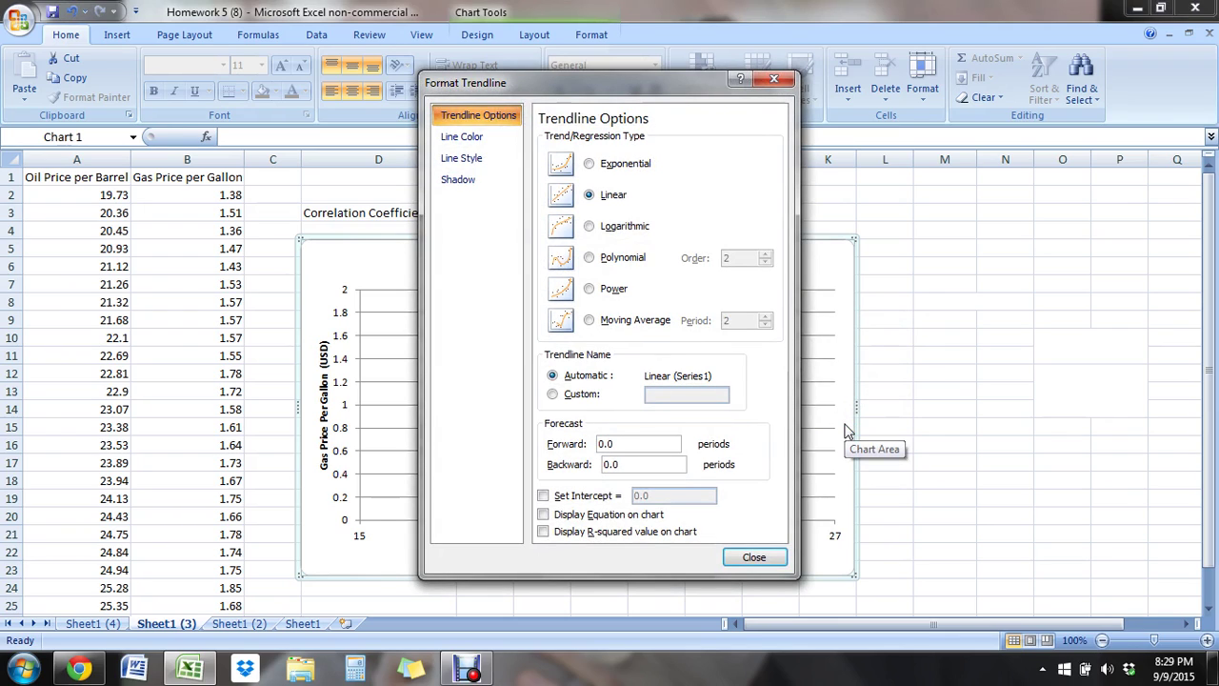
click(627, 444)
key(BackSpace)
key(BackSpace)
key(BackSpace)
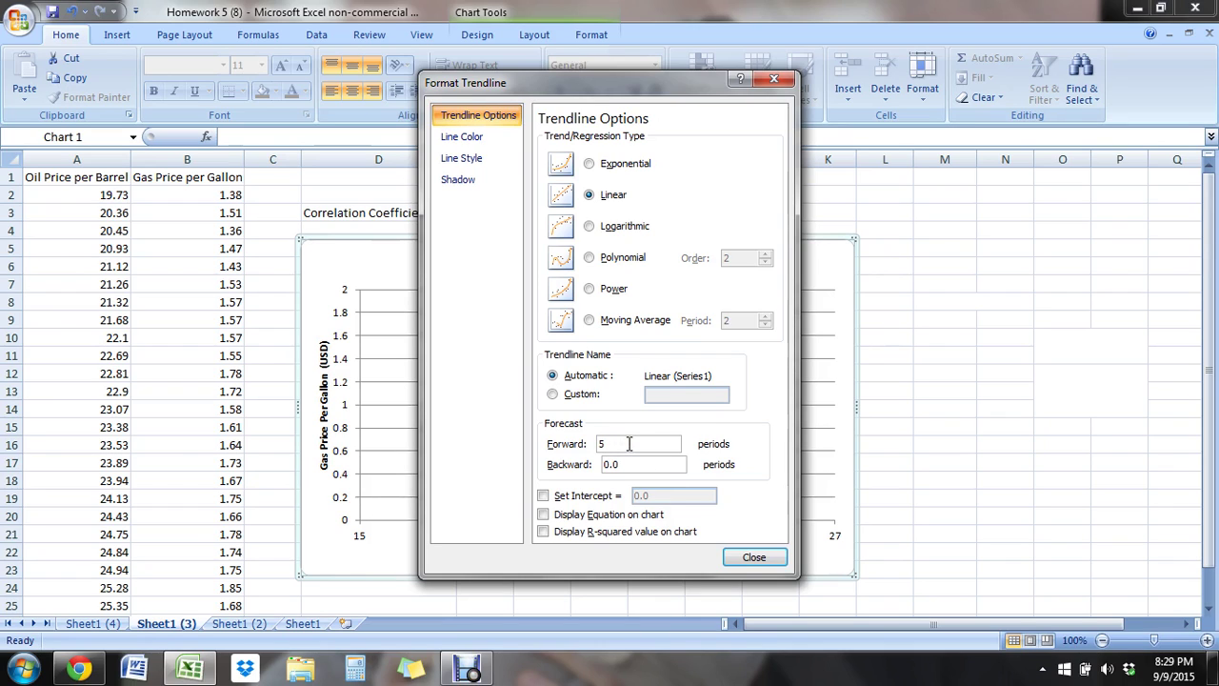
click(147, 282)
scroll(147, 285, down, 4)
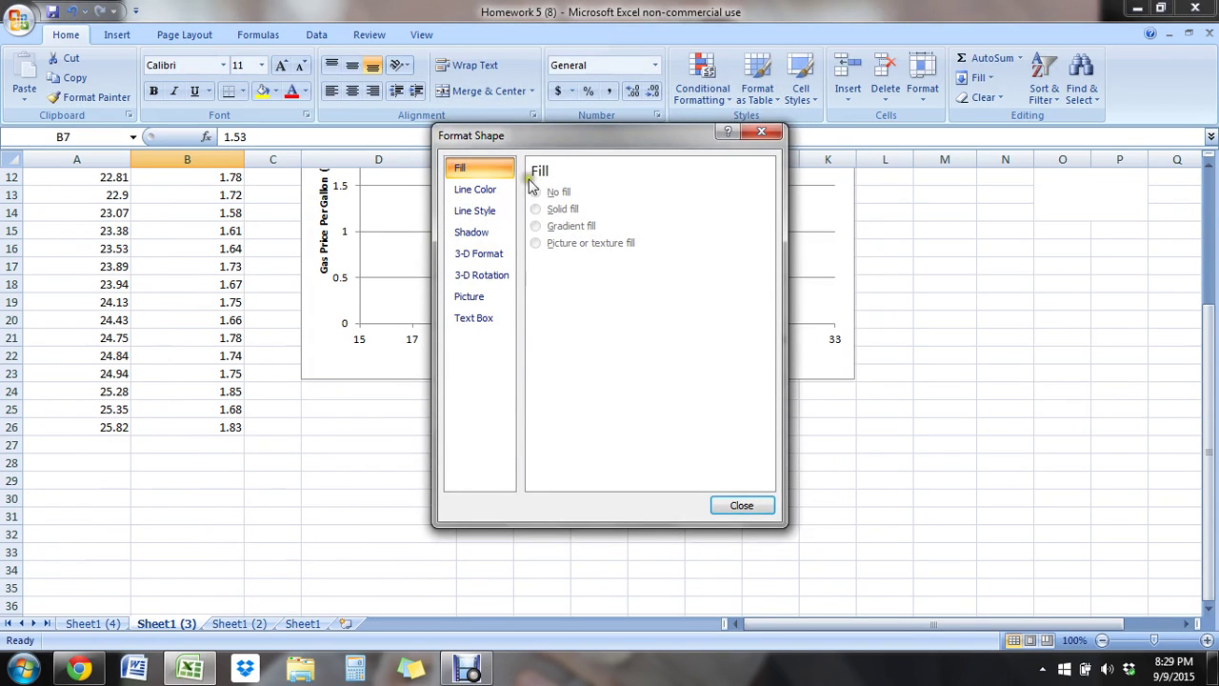
click(742, 505)
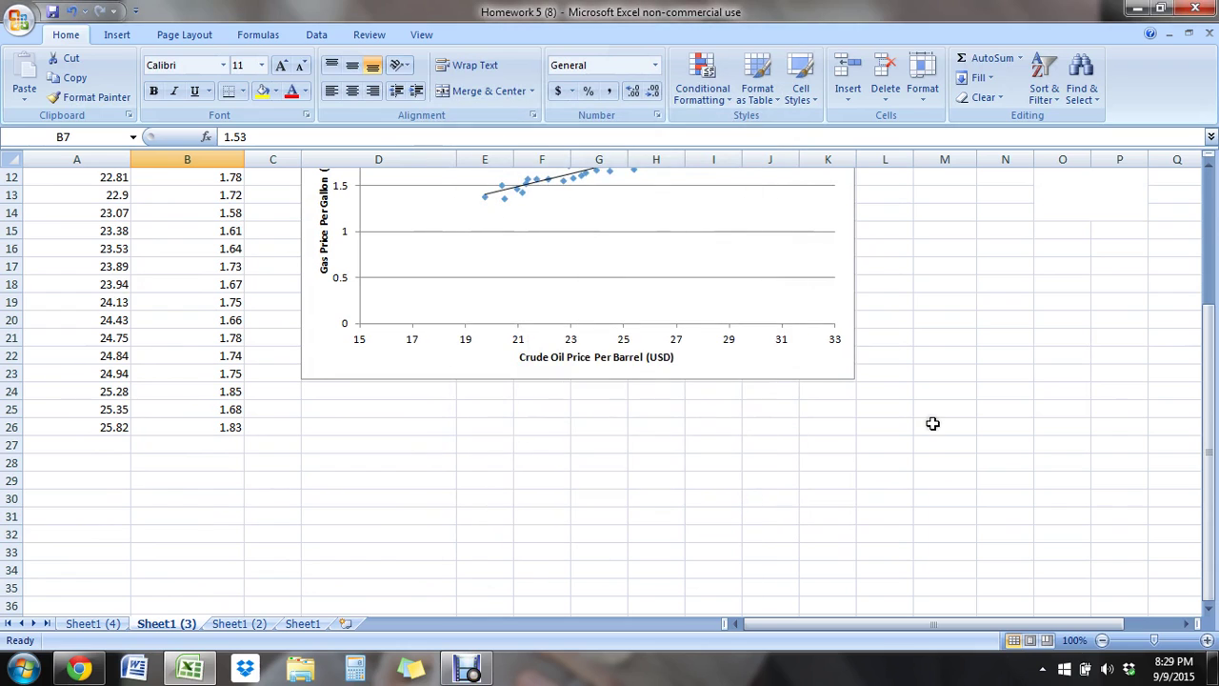
scroll(933, 423, up, 1)
scroll(933, 423, up, 2)
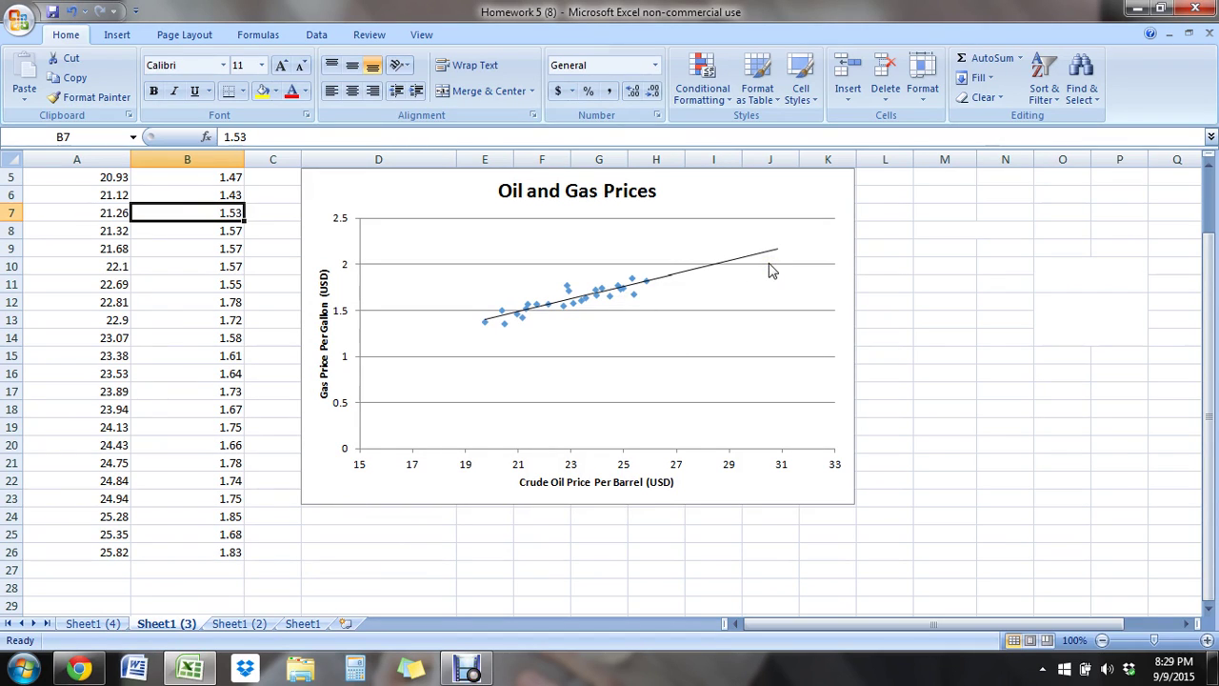
- Set Forecast Backward to 2 and display the trendline equation y = 0.0682x + 0.0603
click(734, 264)
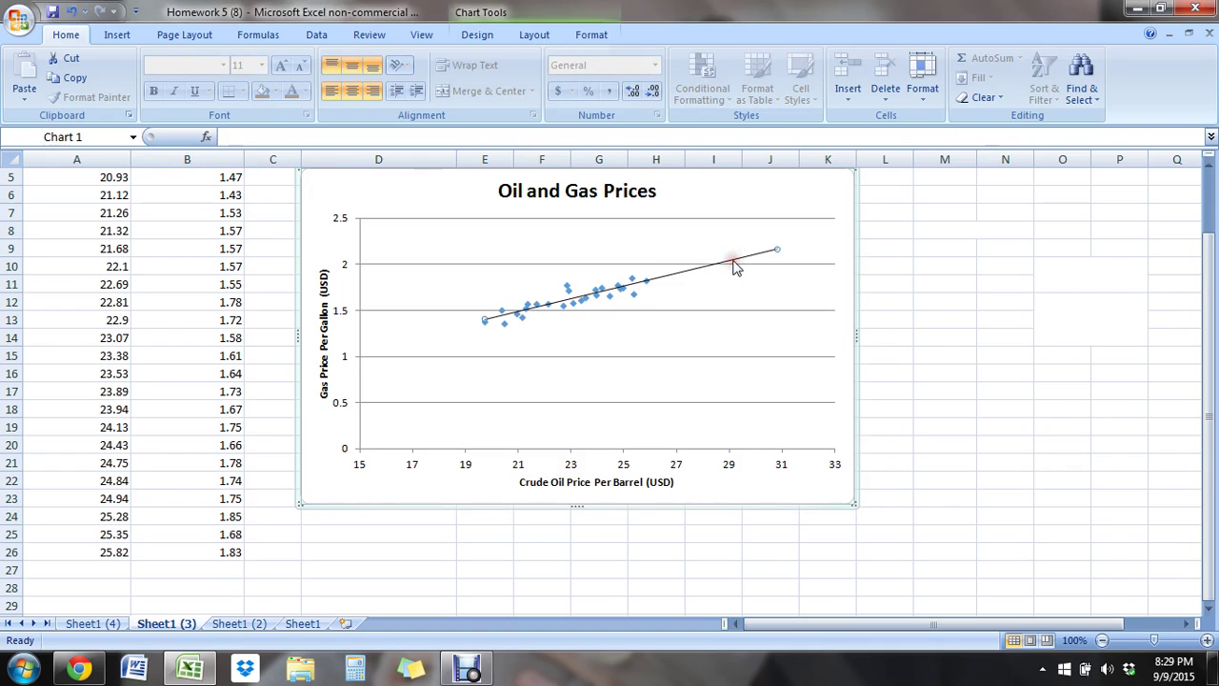
right_click(735, 263)
key(Escape)
right_click(739, 264)
click(735, 263)
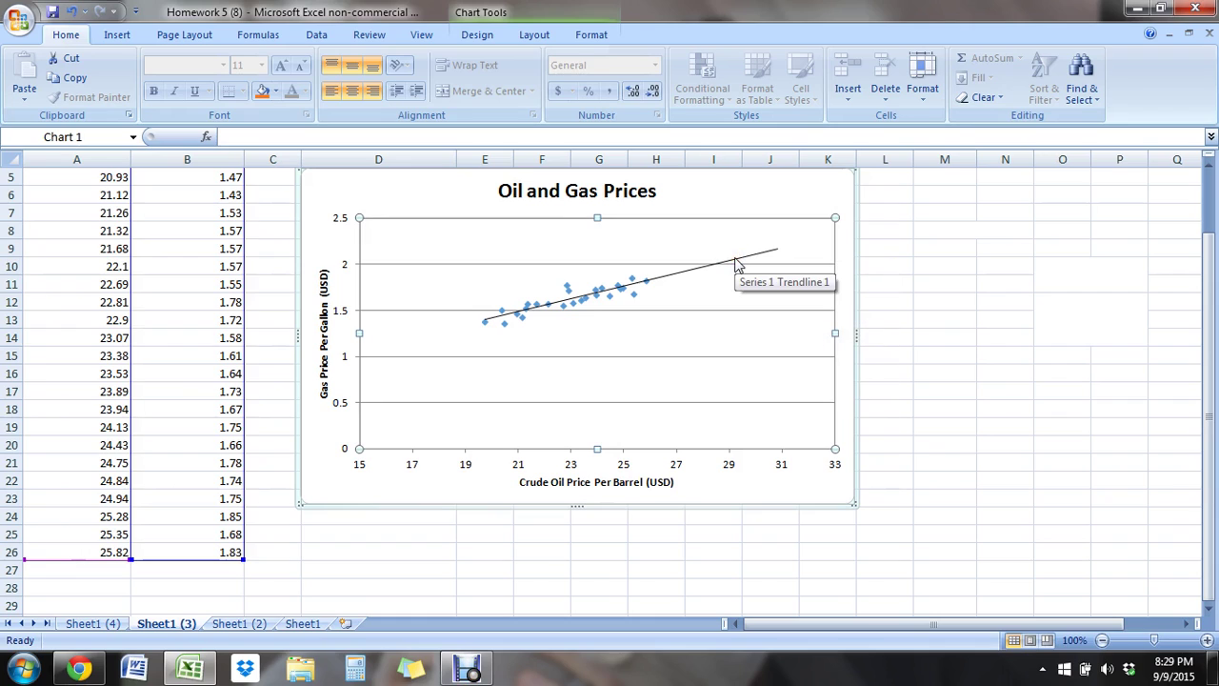
click(739, 265)
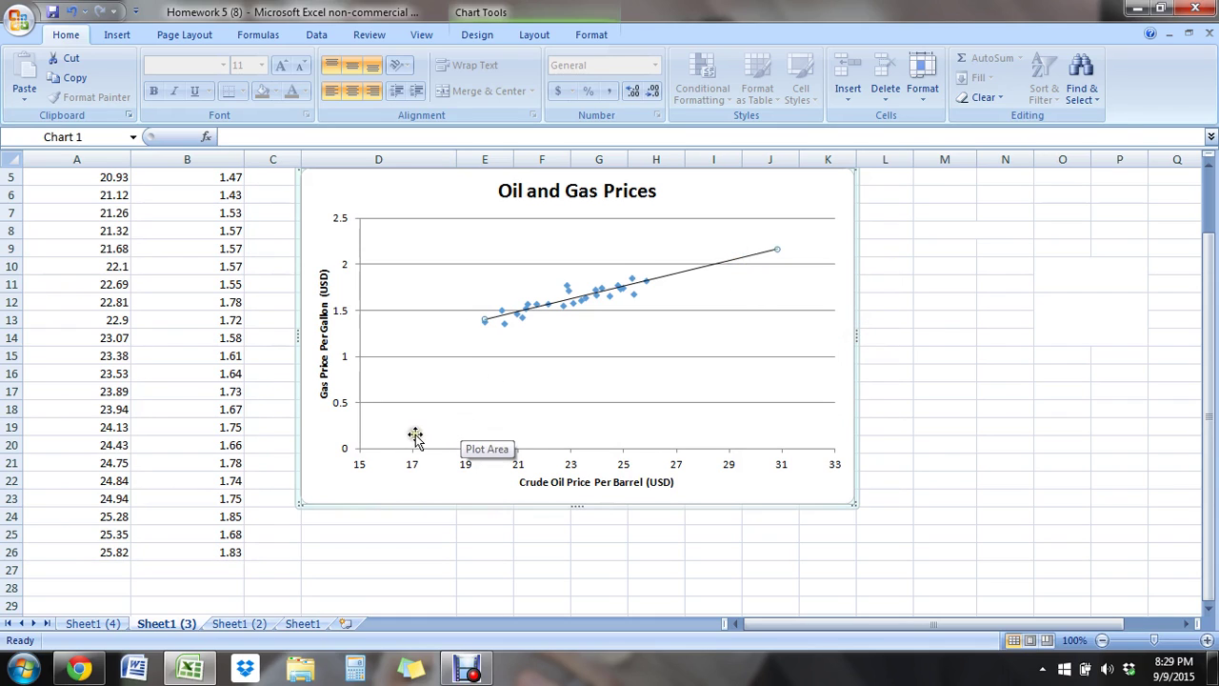
right_click(711, 269)
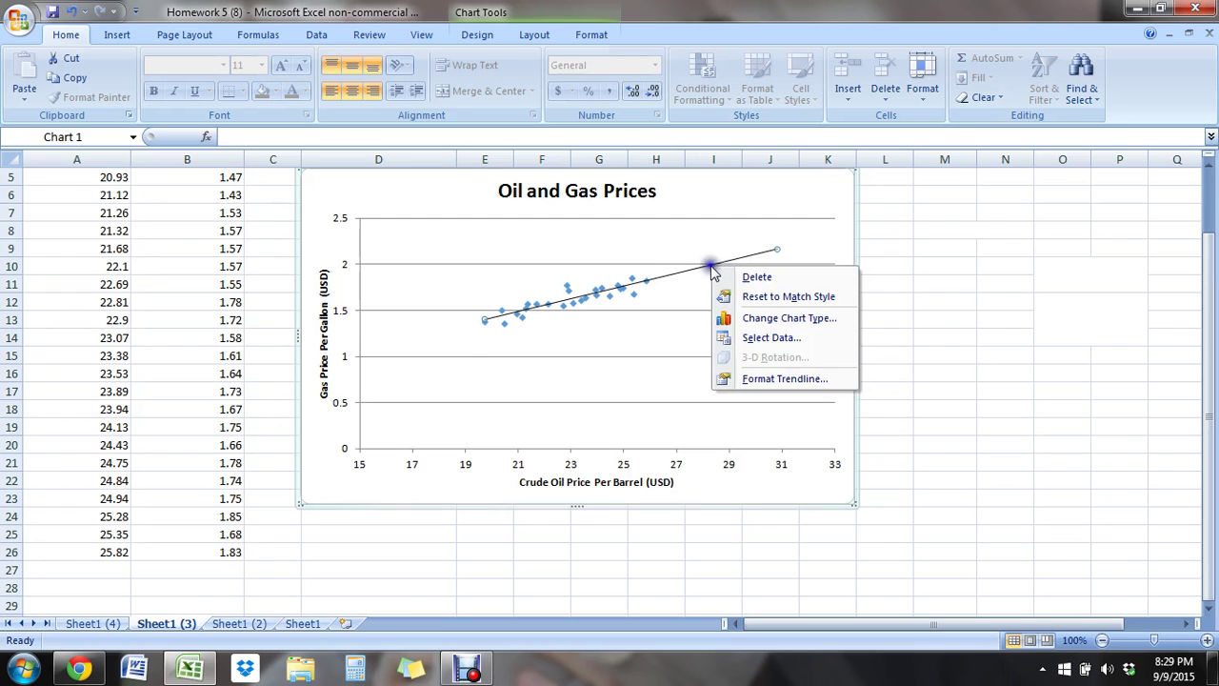
click(767, 379)
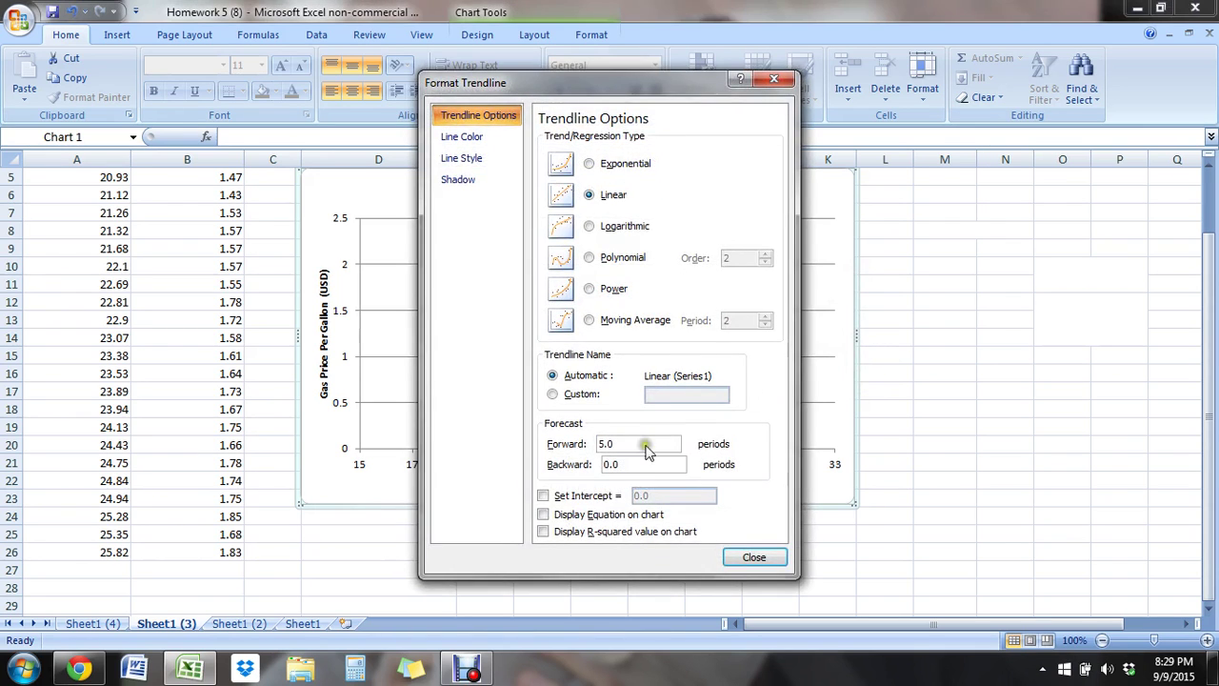
double_click(630, 465)
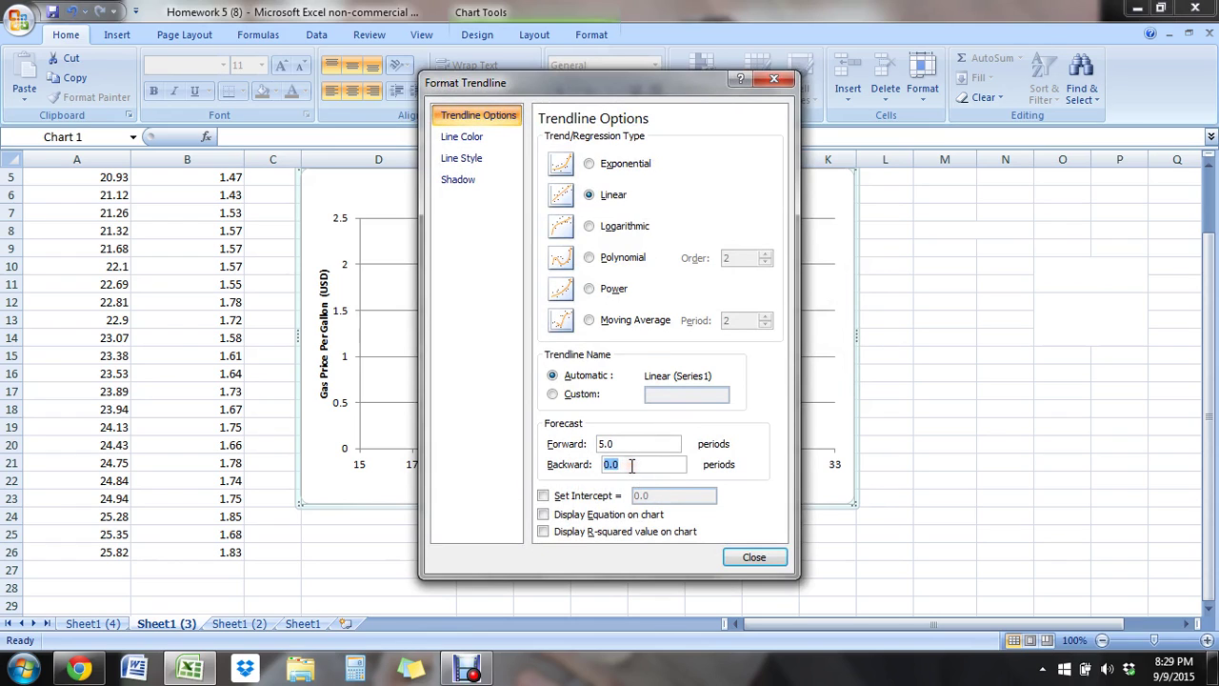
text(2)
click(543, 515)
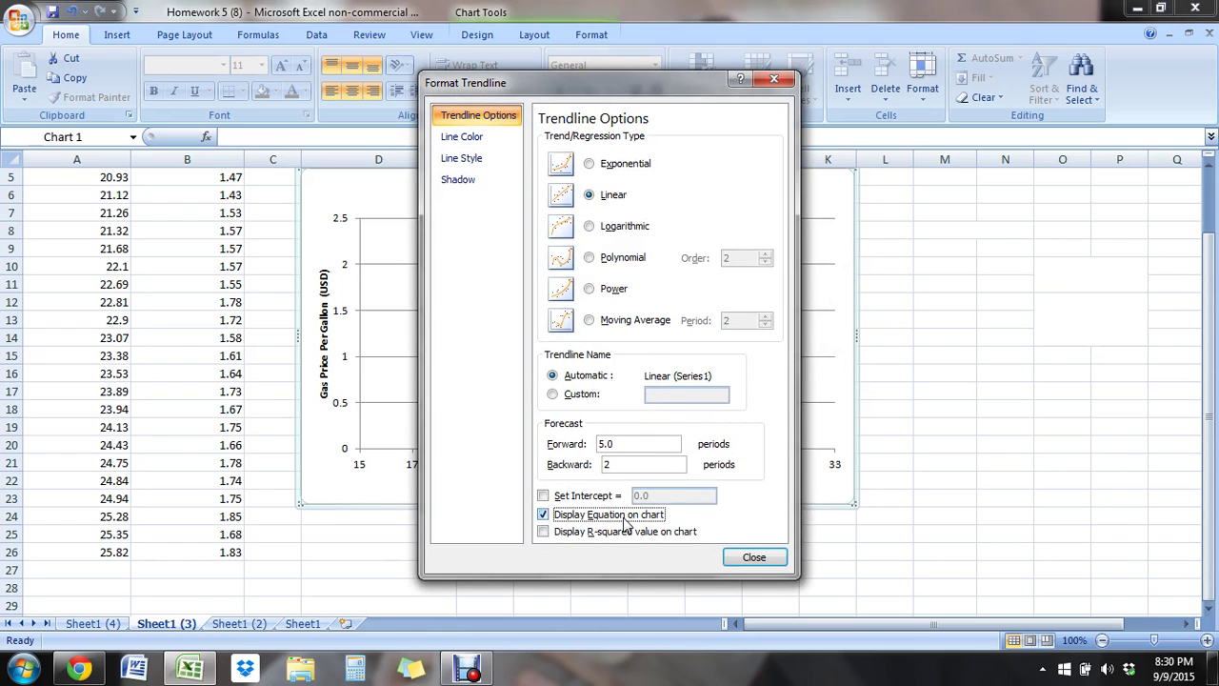
click(753, 557)
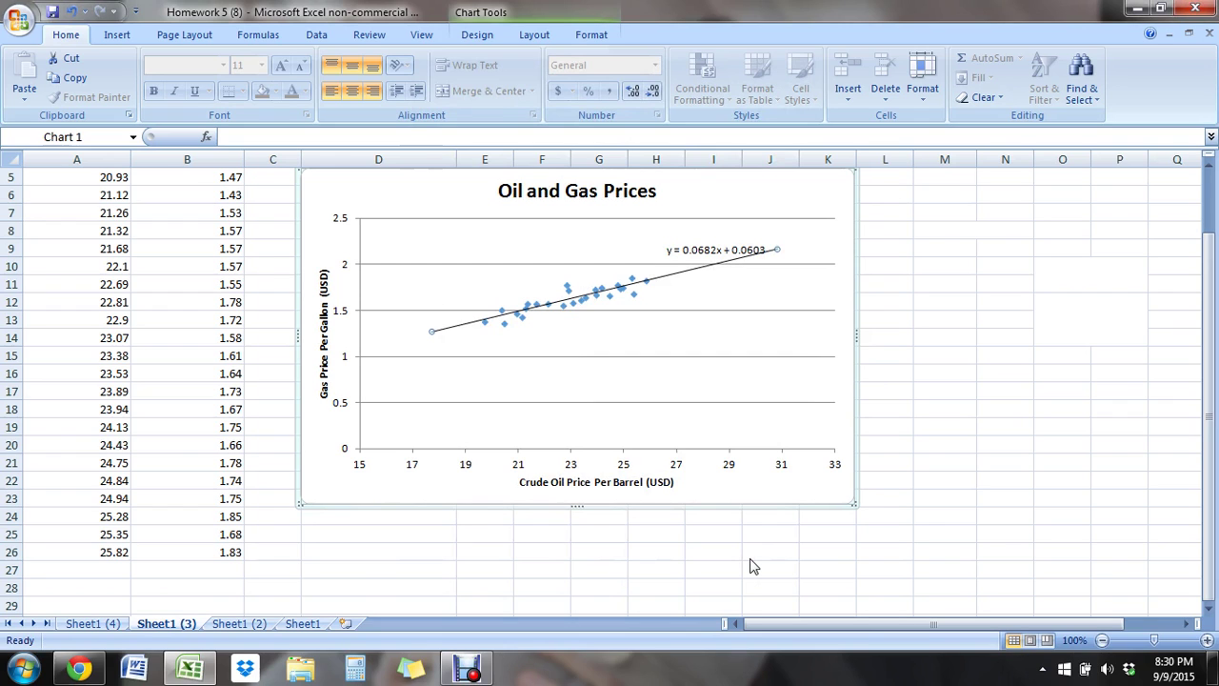
scroll(750, 567, up, 2)
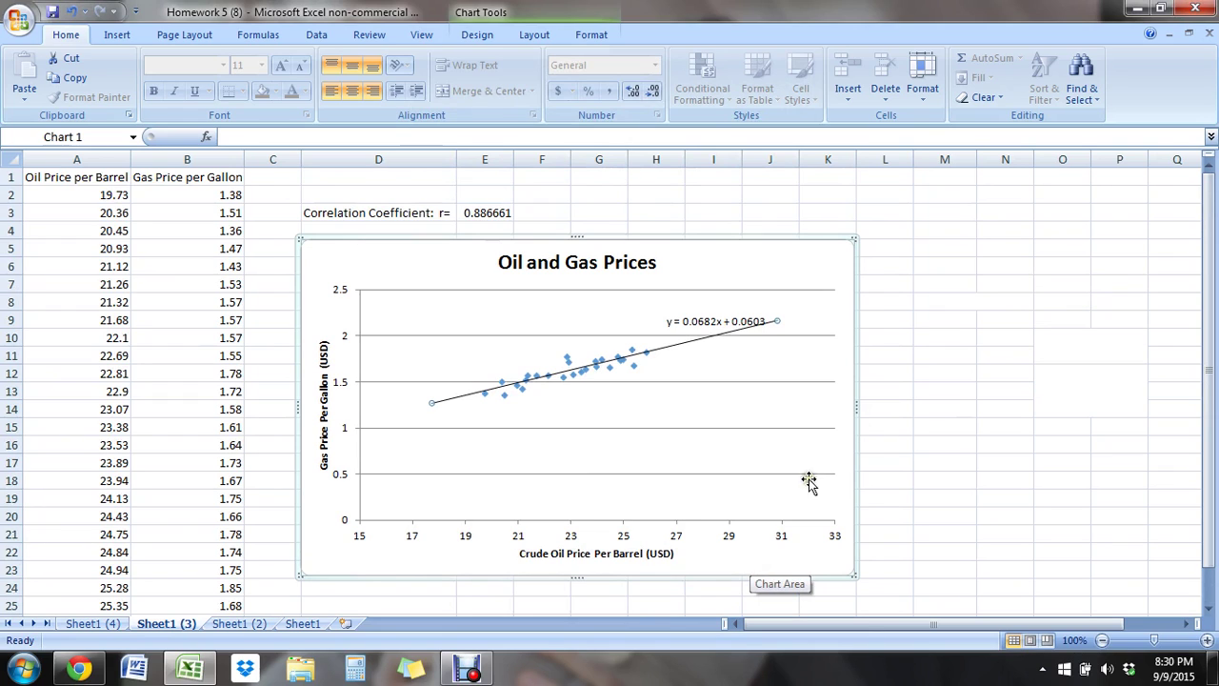
click(915, 386)
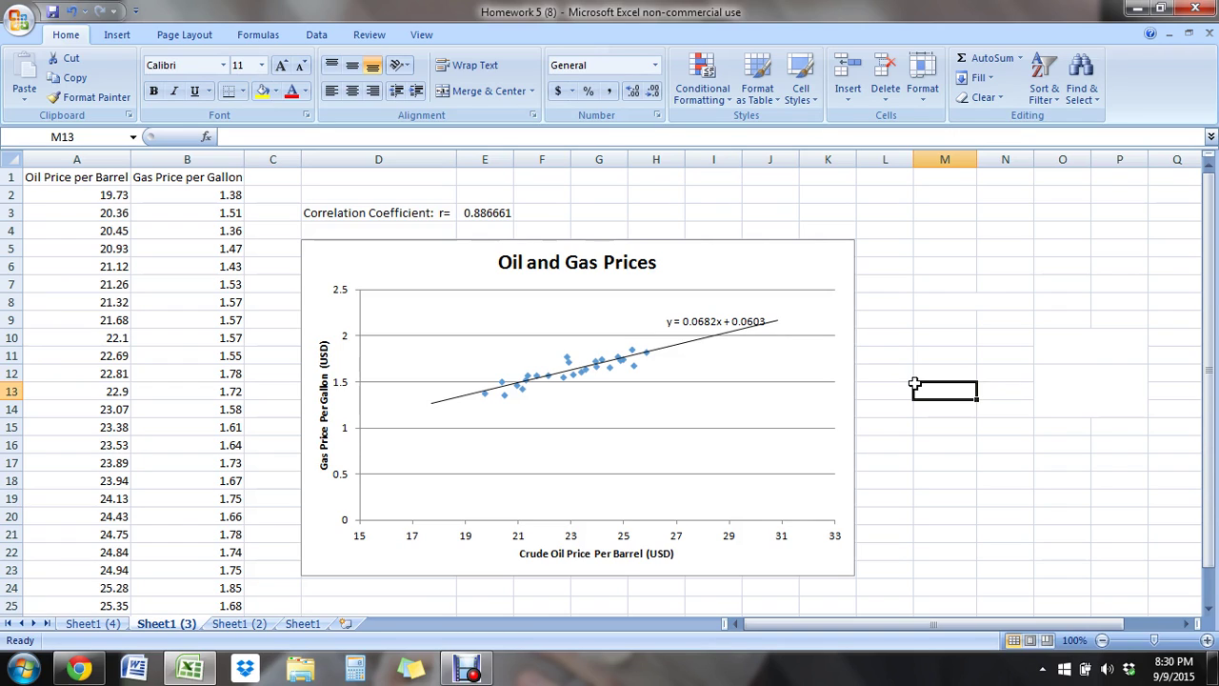
- On Sheet1 (2), enter slope 0.0682 in N4 and intercept 0.0603 in N5
click(253, 627)
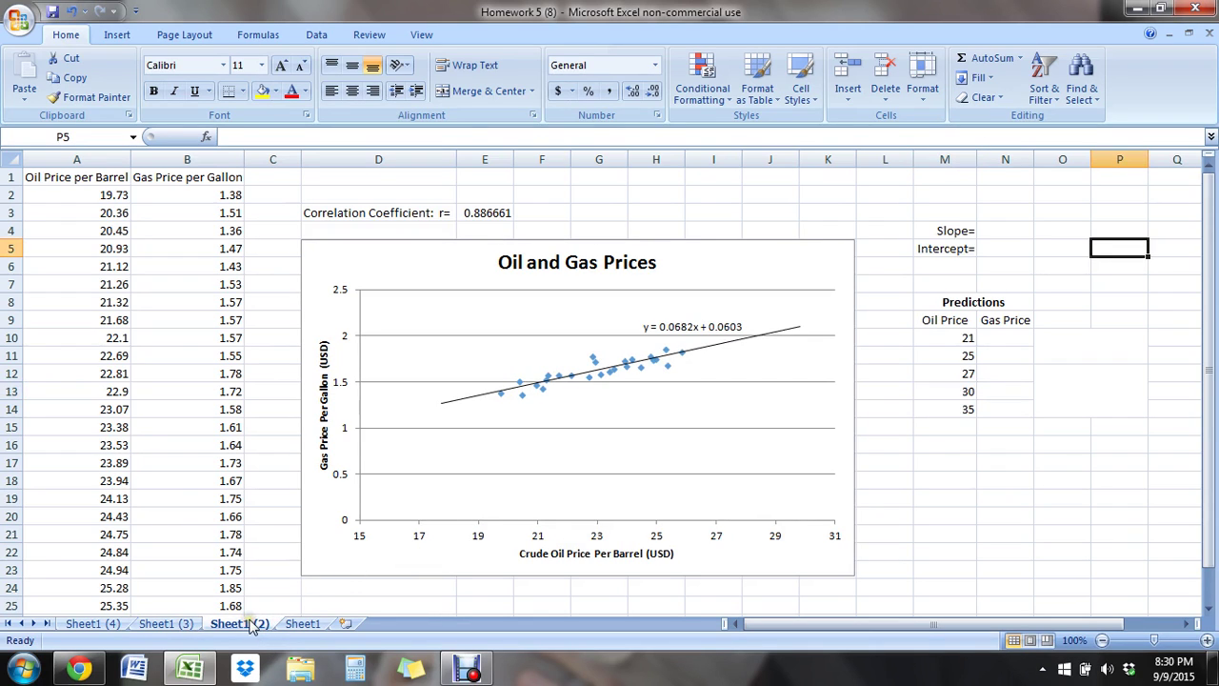
click(998, 233)
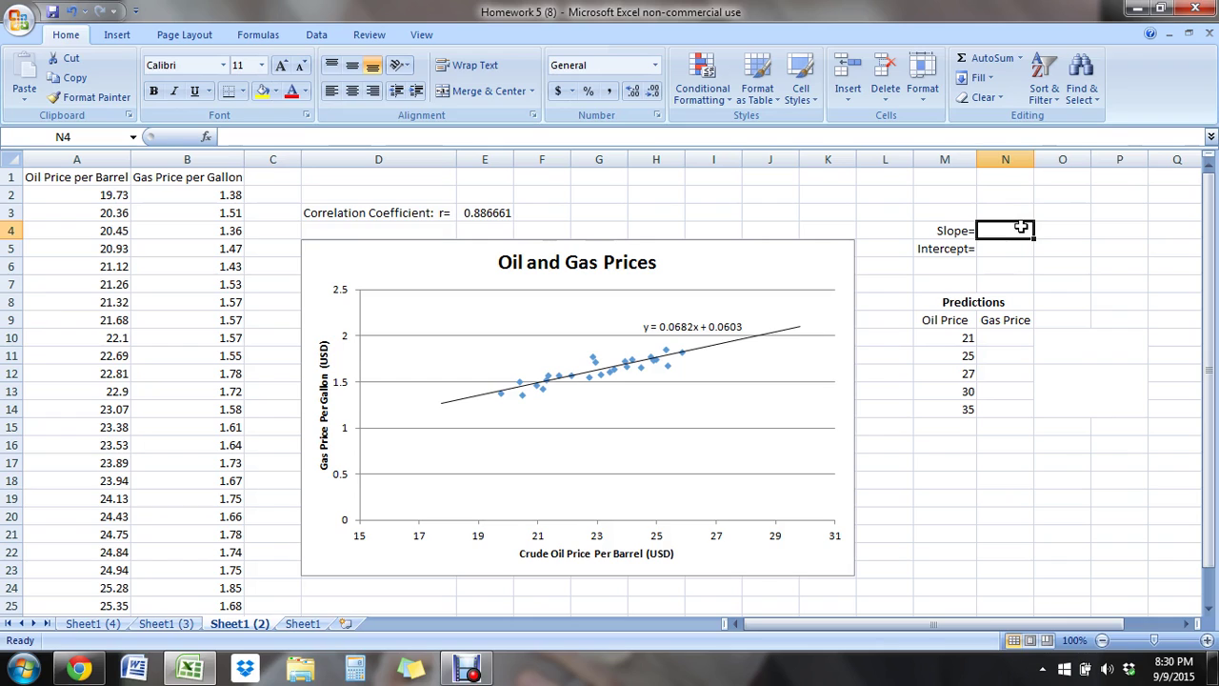
text(.0)
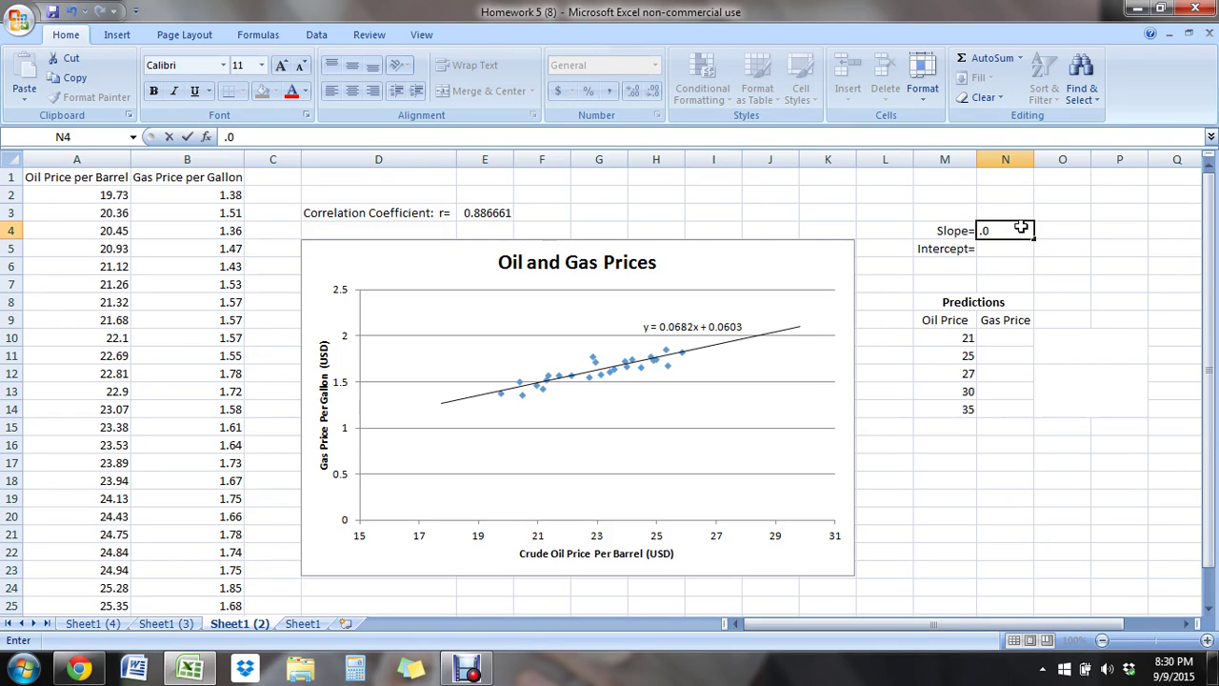
text(682)
key(Return)
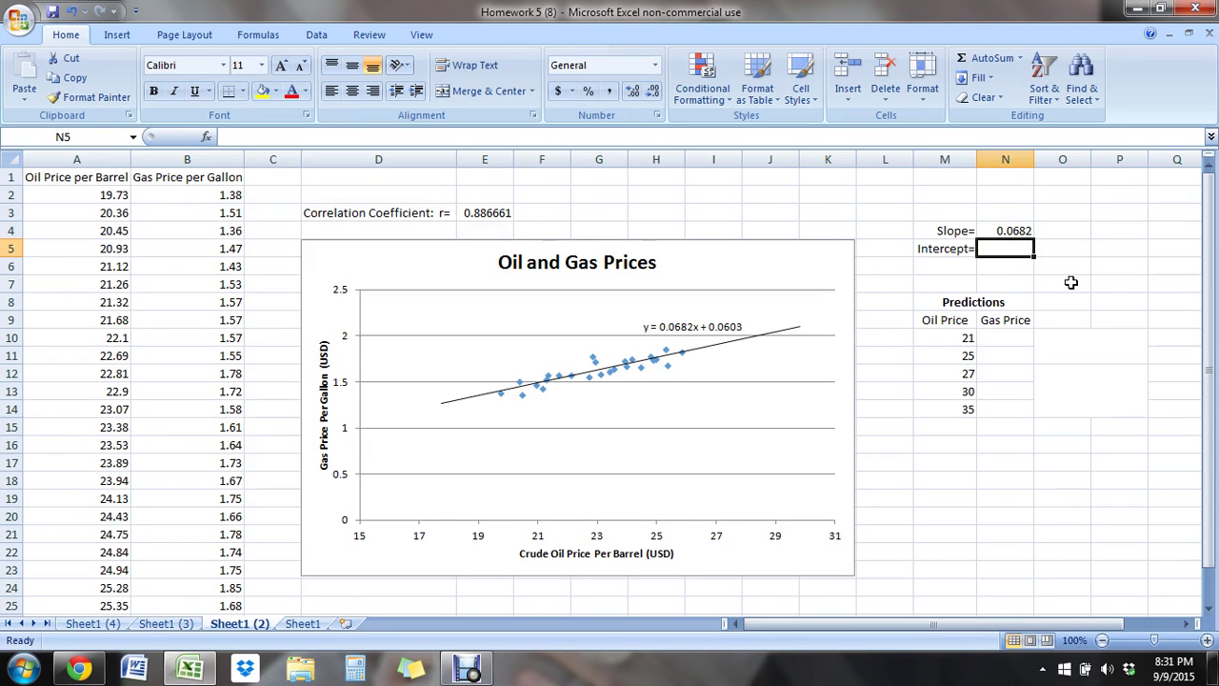
text(.0603)
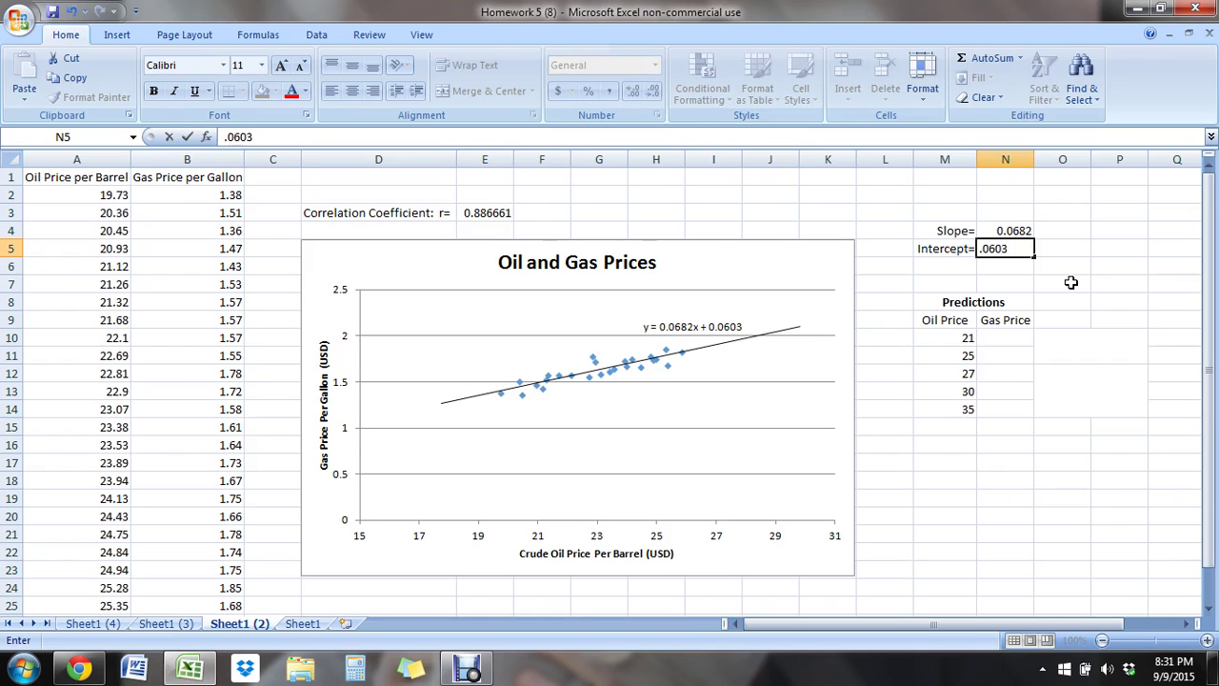
key(Return)
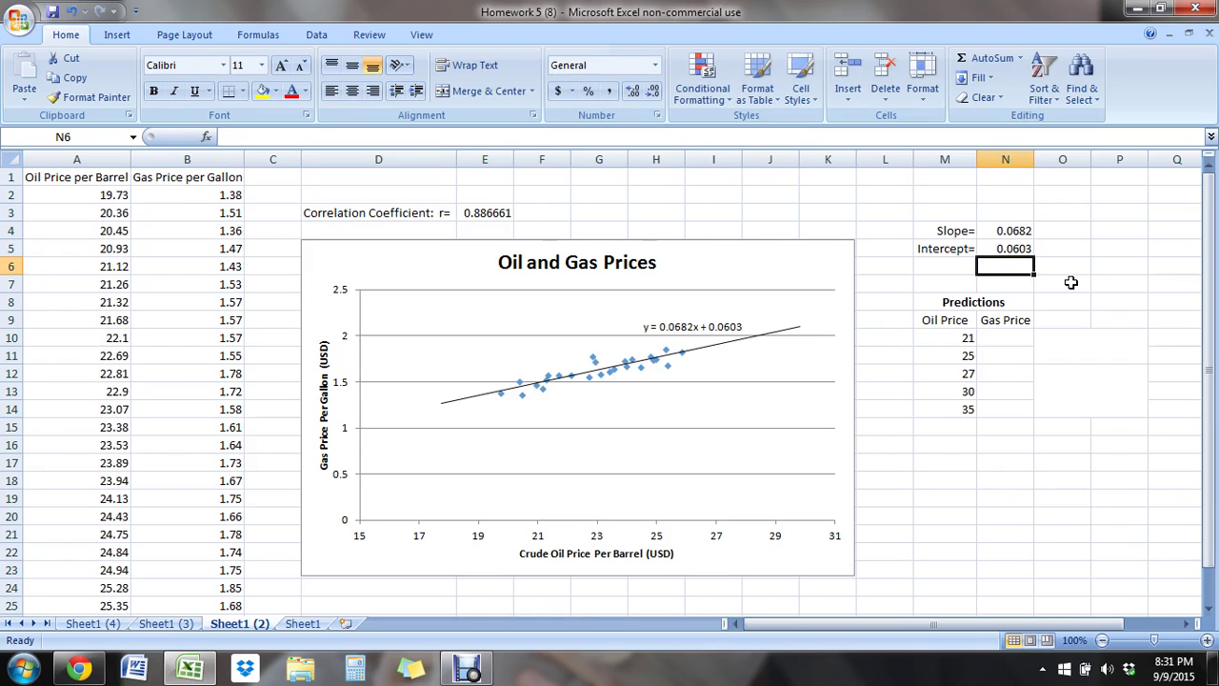
key(Down)
key(Down)
key(Down)
key(Down)
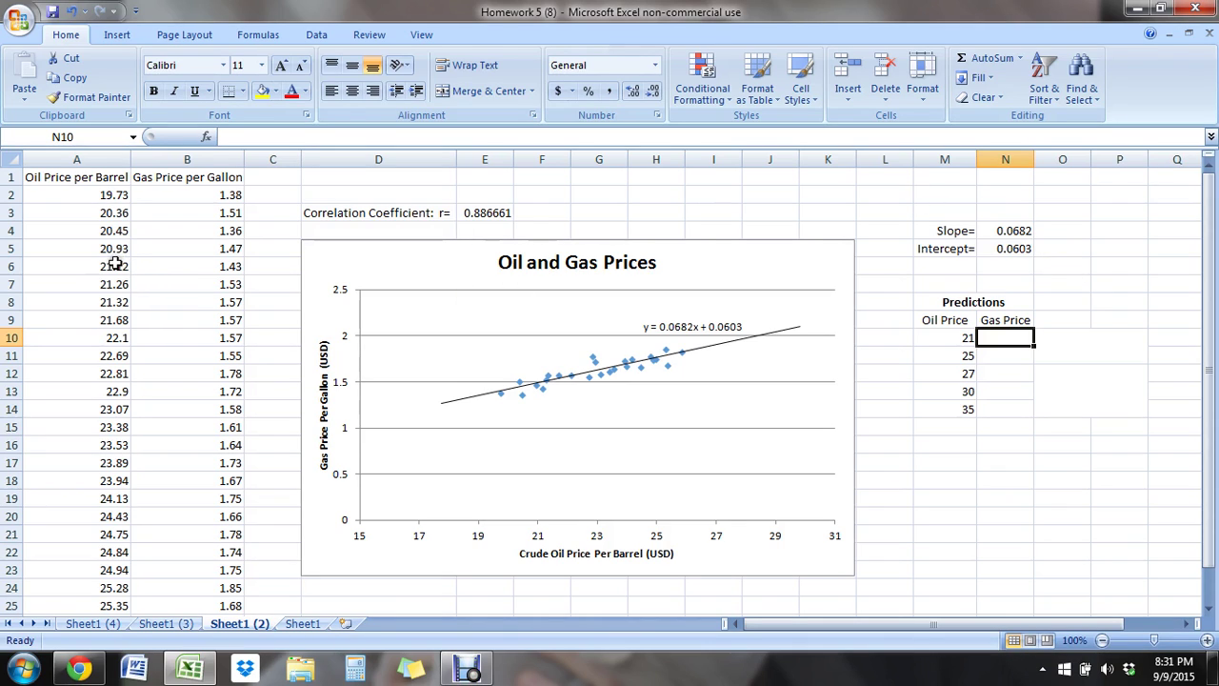
click(84, 251)
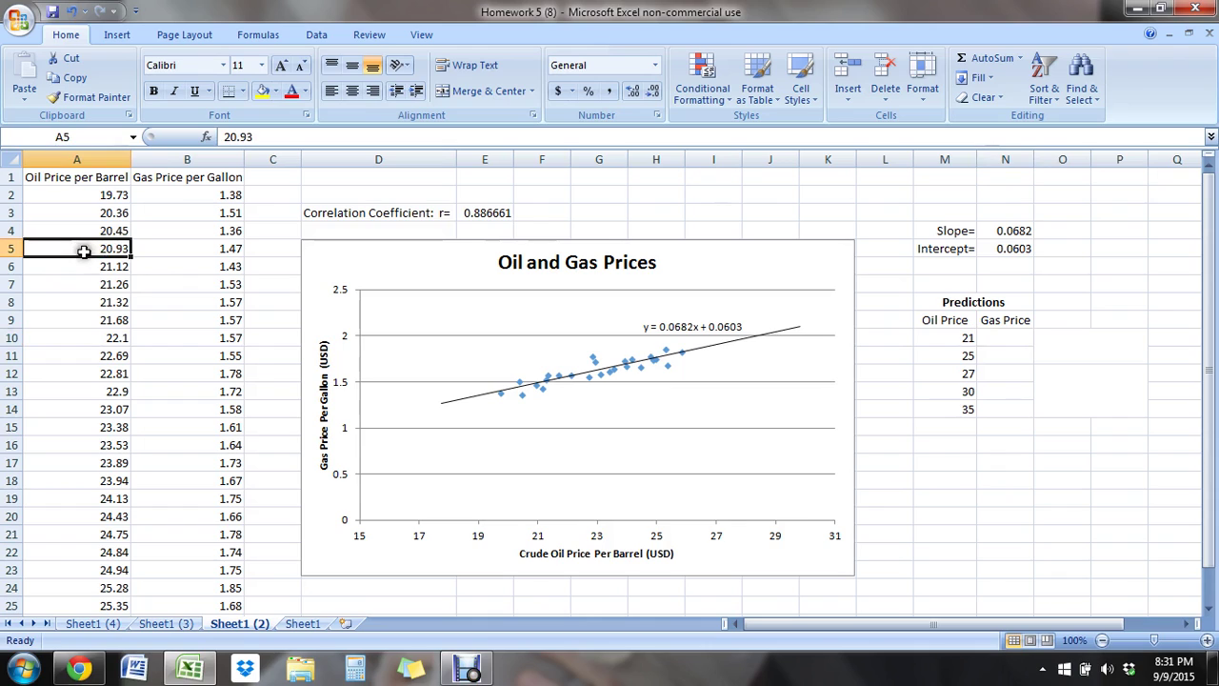
key(Down)
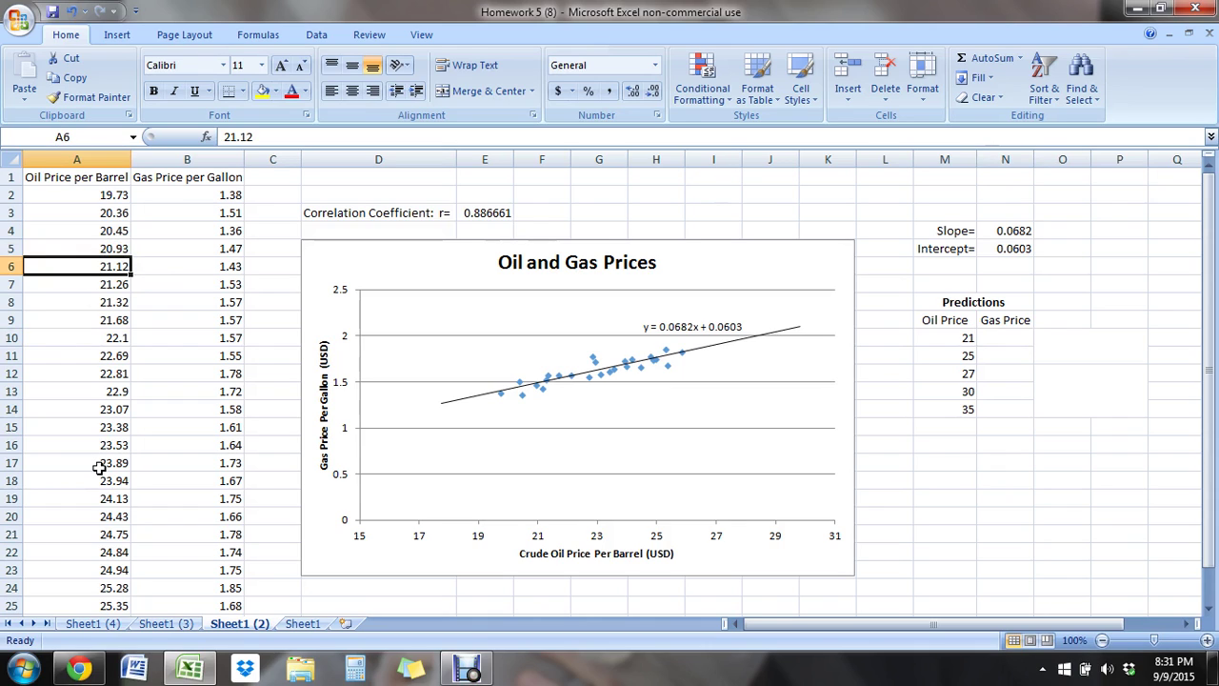
click(1015, 343)
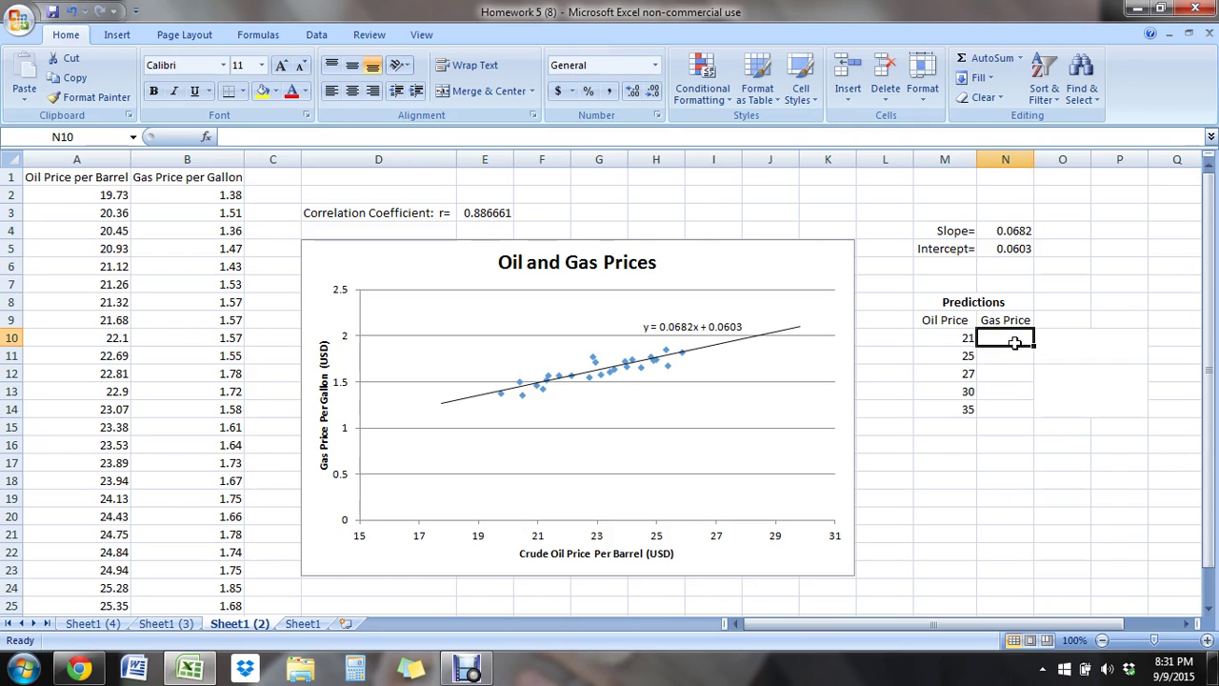
key(Return)
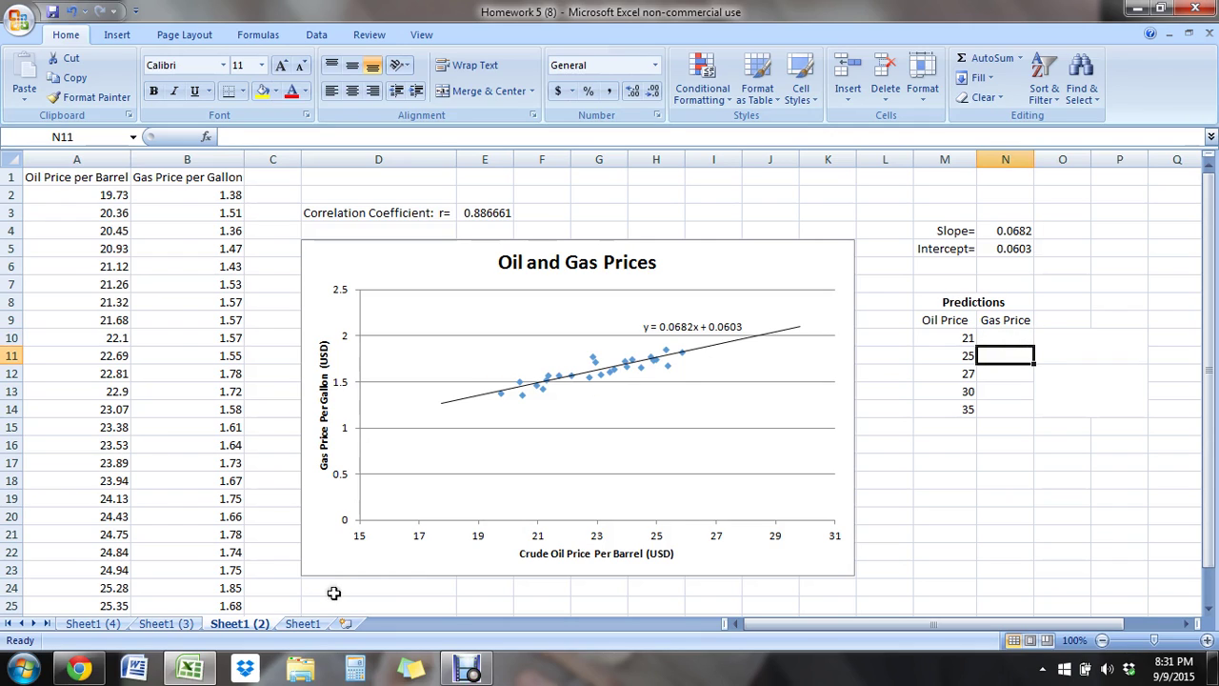
click(137, 572)
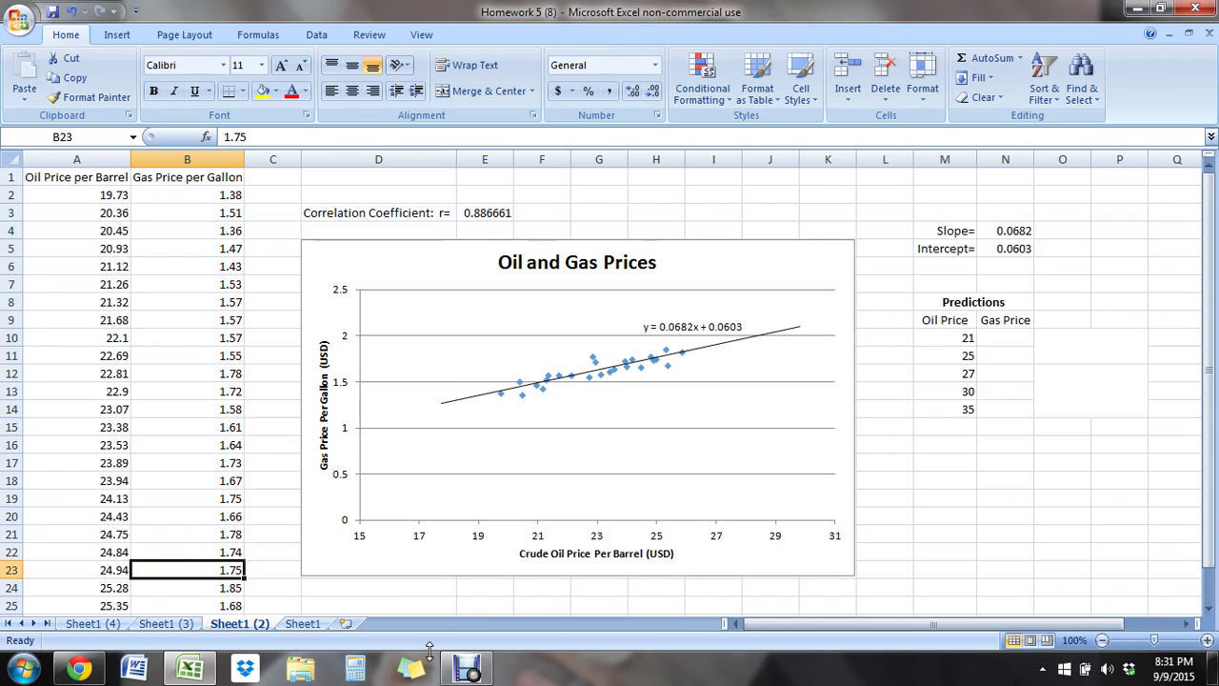
key(Down)
key(Up)
key(Down)
key(Up)
key(Down)
key(Up)
key(Down)
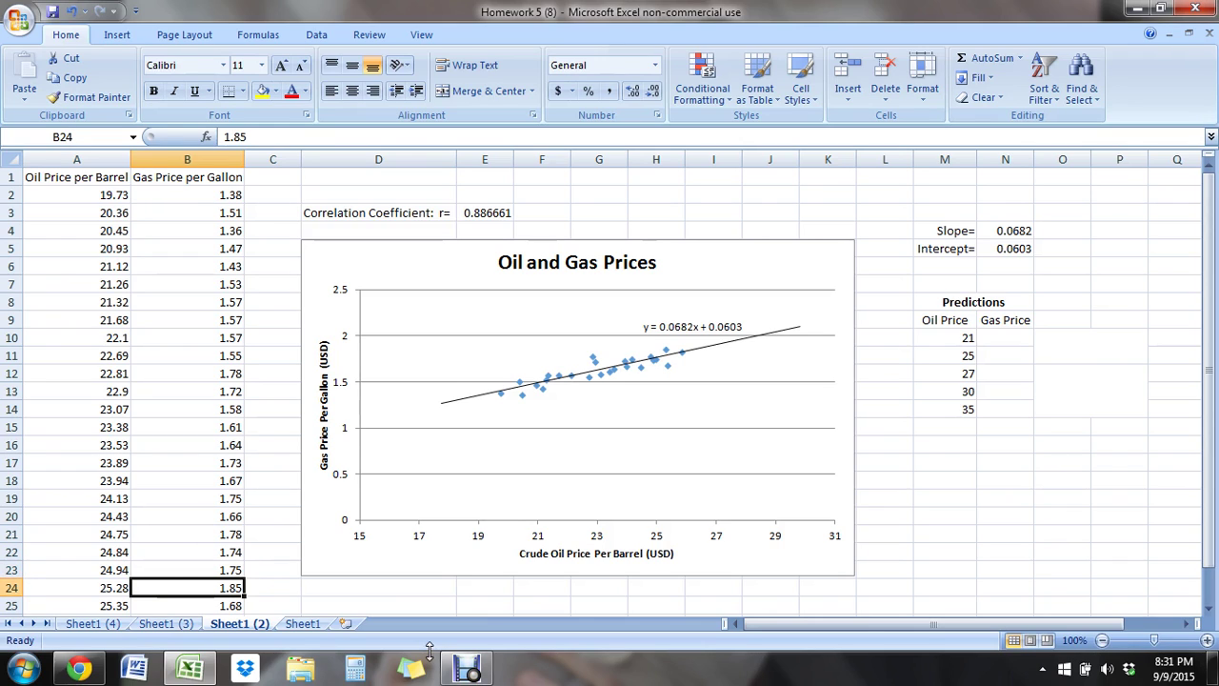
click(1009, 339)
text(=)
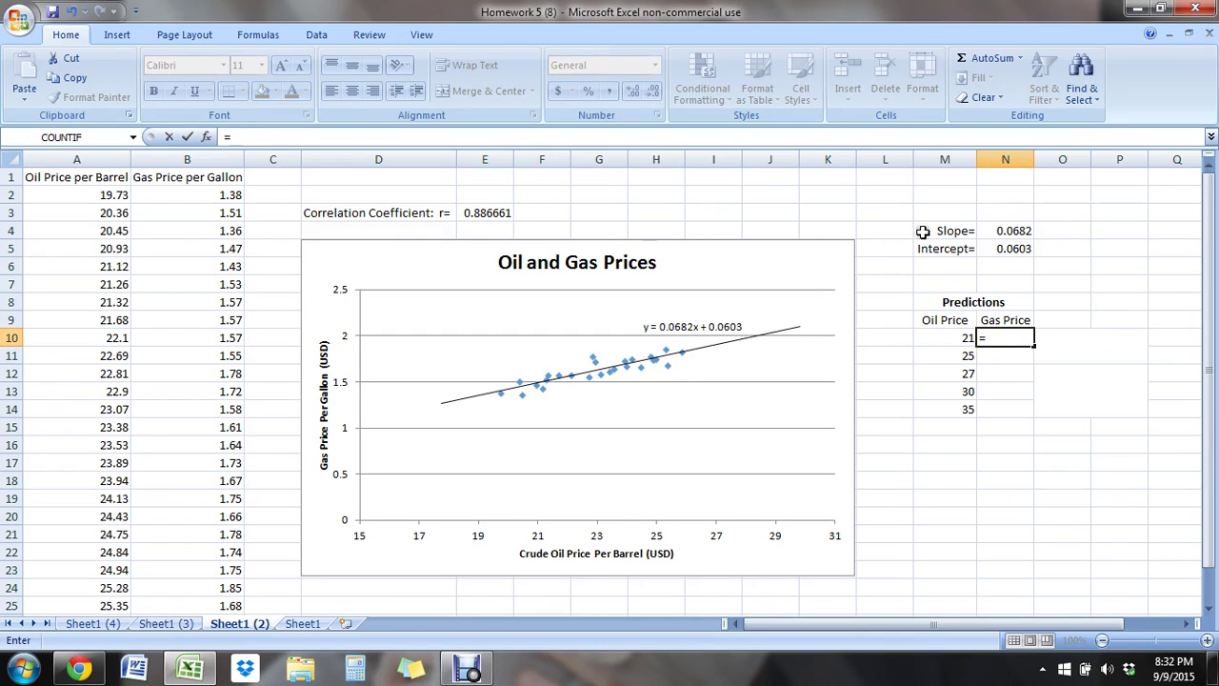
- Build the formula =N$4*M10+N$5 in N10, locking the slope and intercept rows
click(1005, 230)
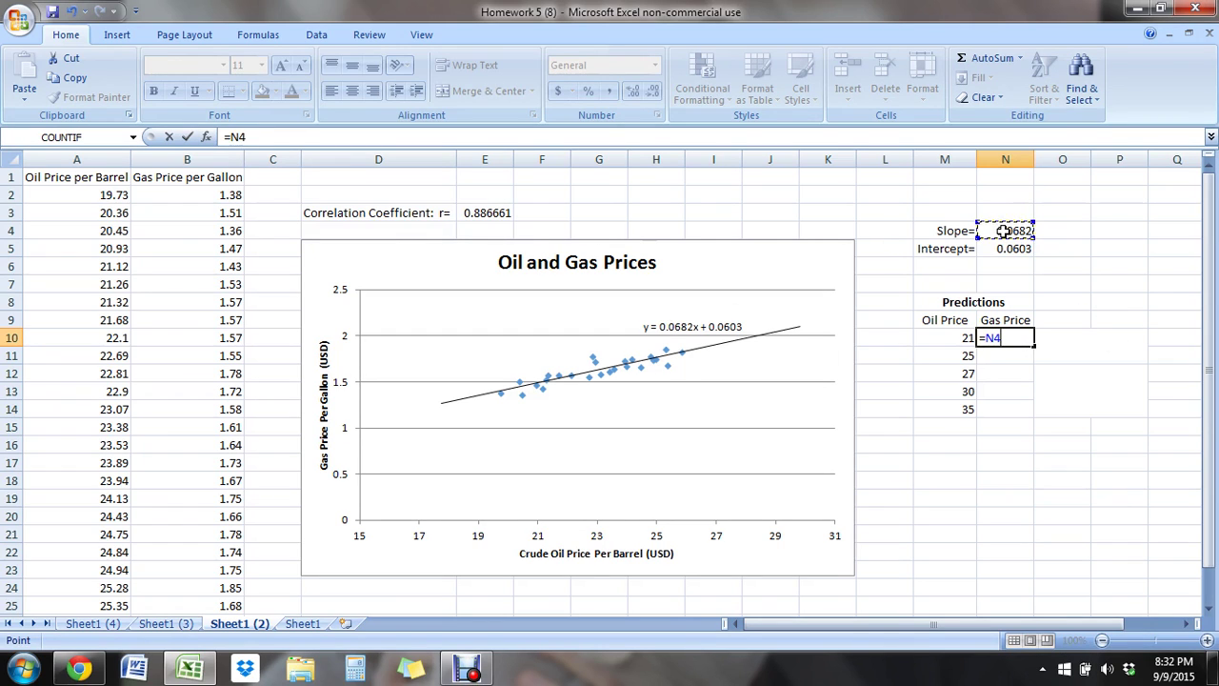
key(Left)
key(Right)
click(241, 136)
text($)
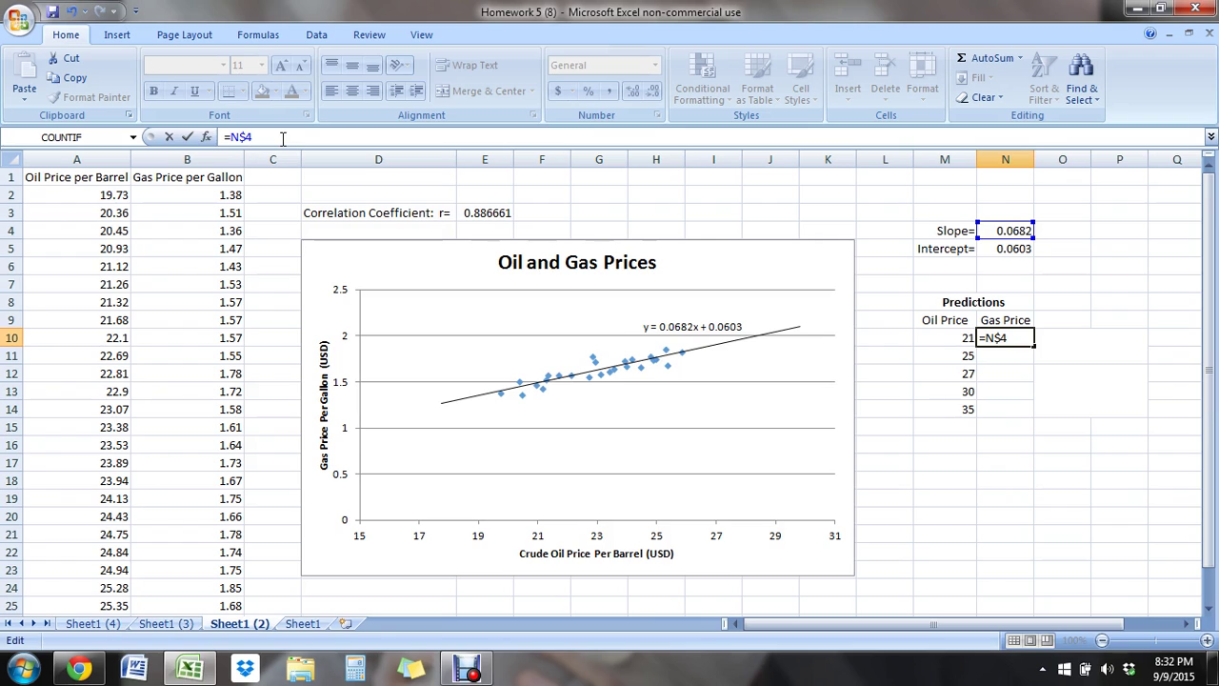
text(*)
click(967, 342)
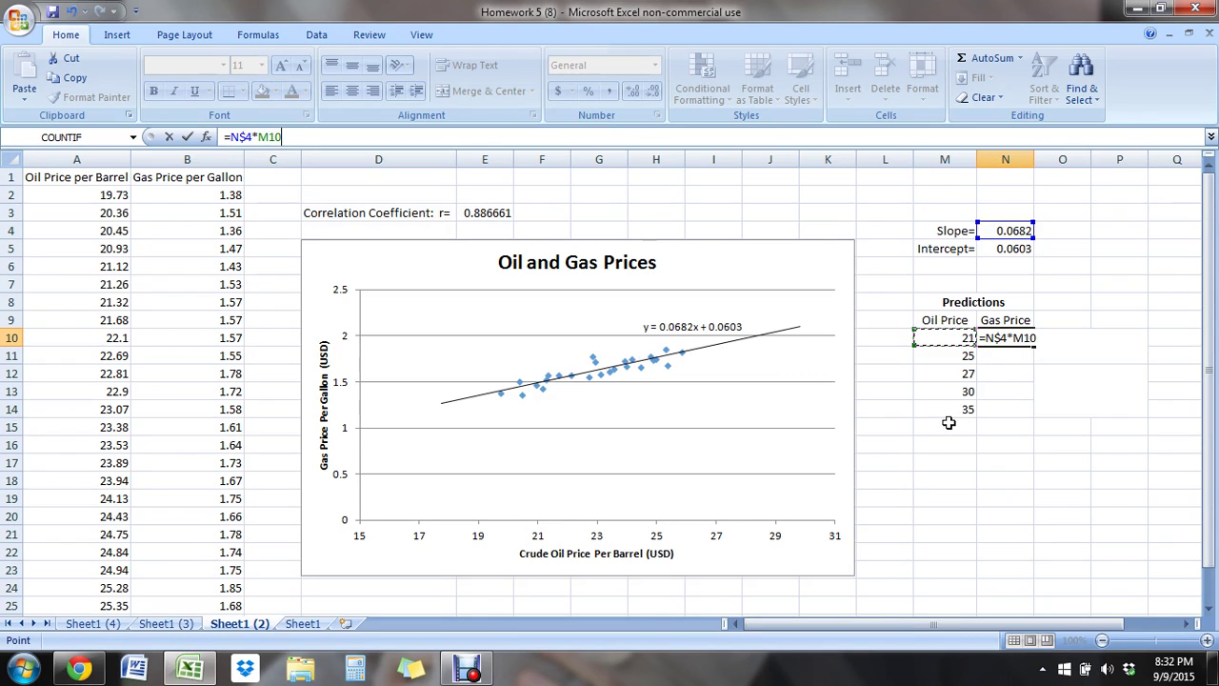
text(+)
click(999, 251)
click(306, 137)
text($5)
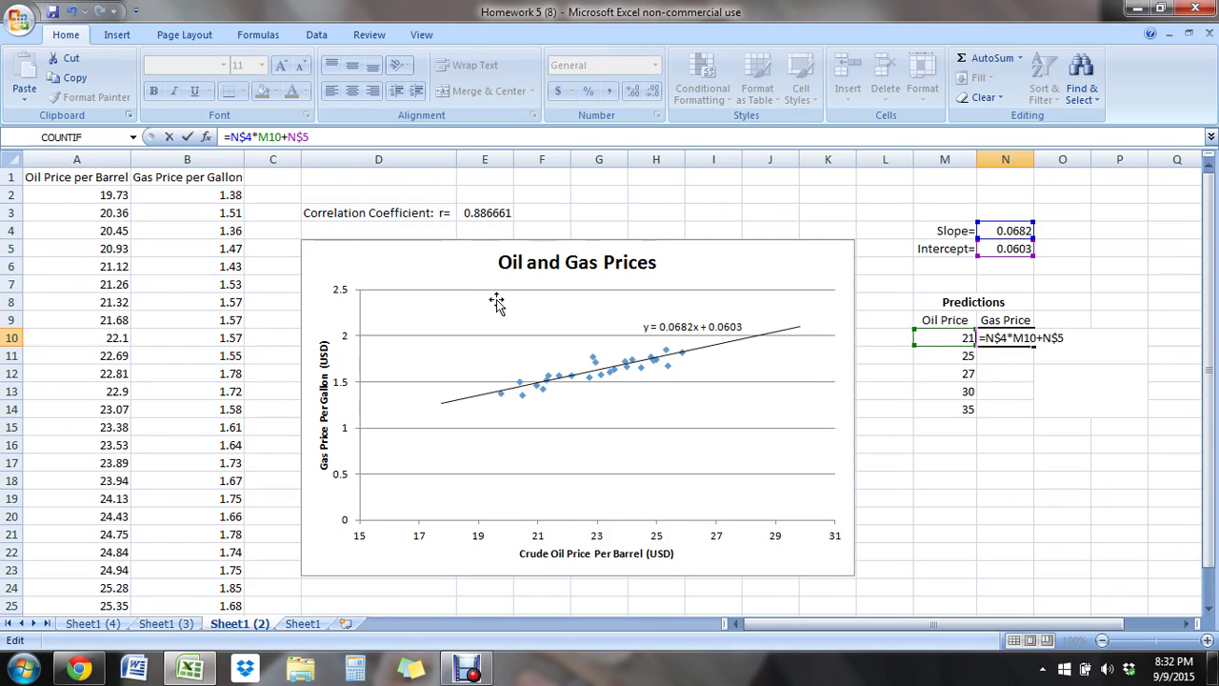
key(Return)
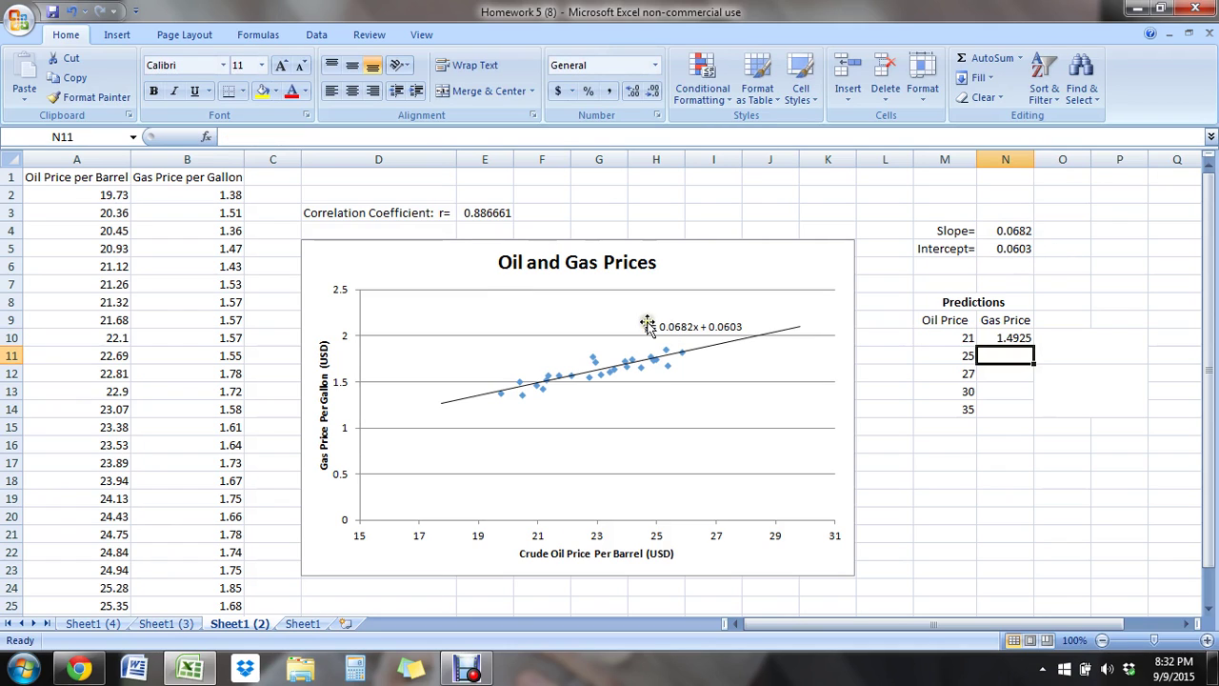
click(1008, 339)
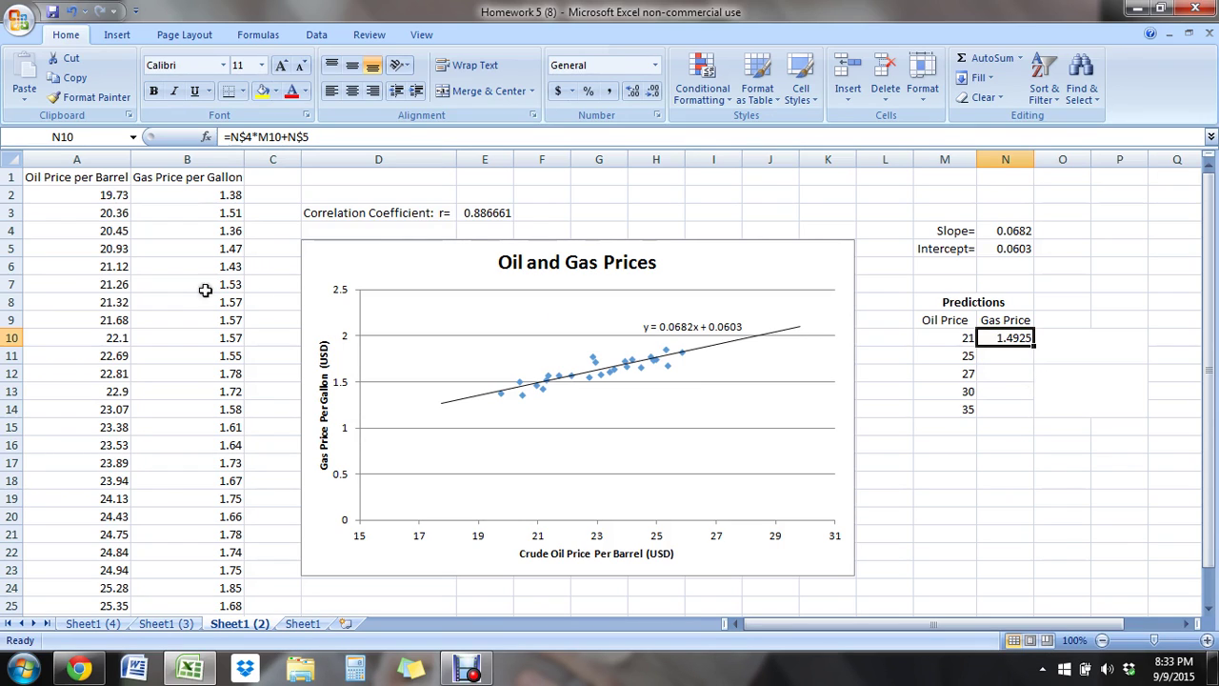
click(169, 248)
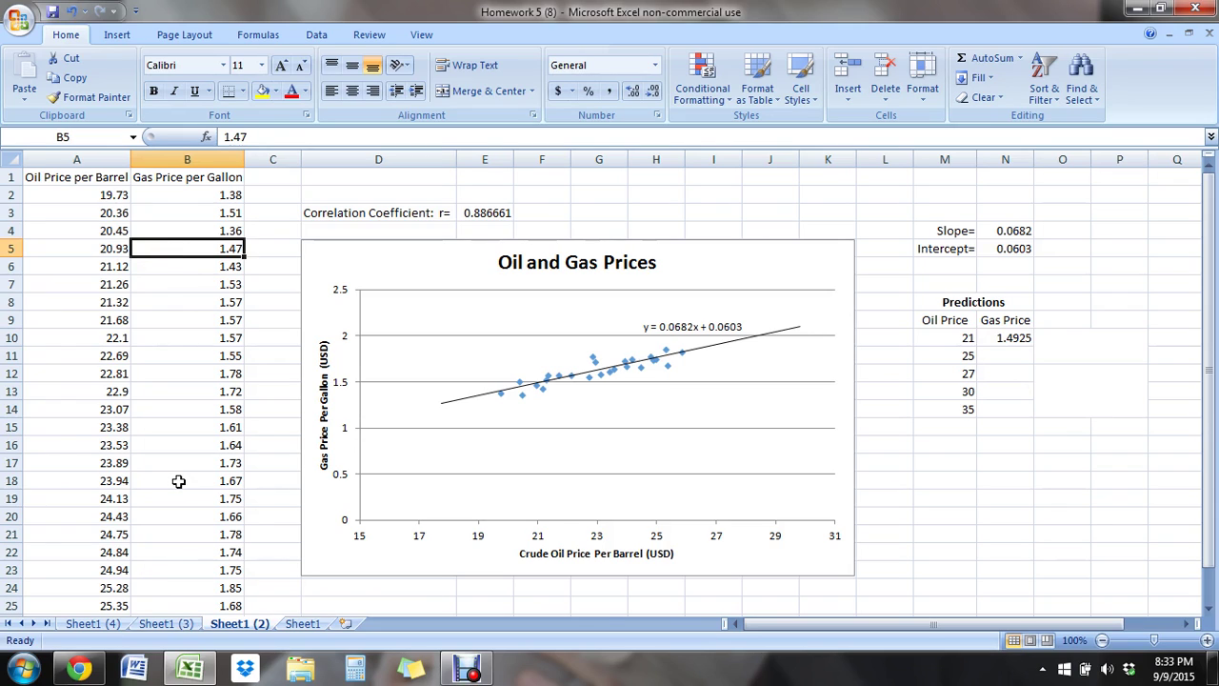
key(Down)
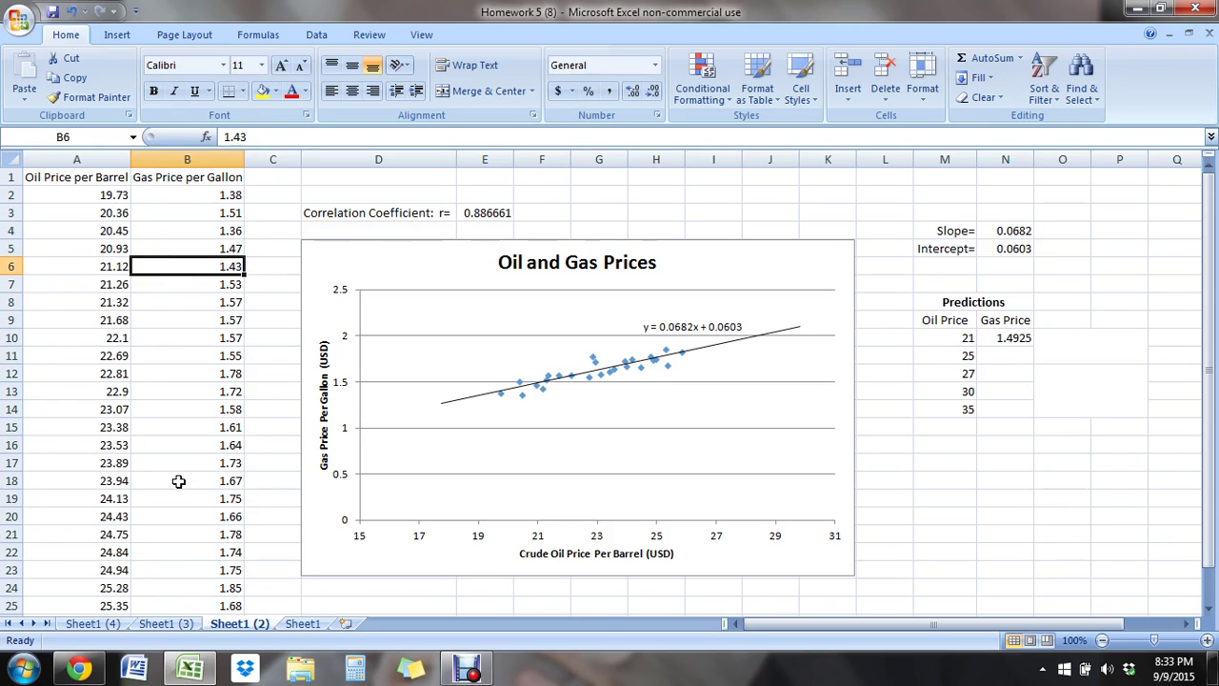
key(Up)
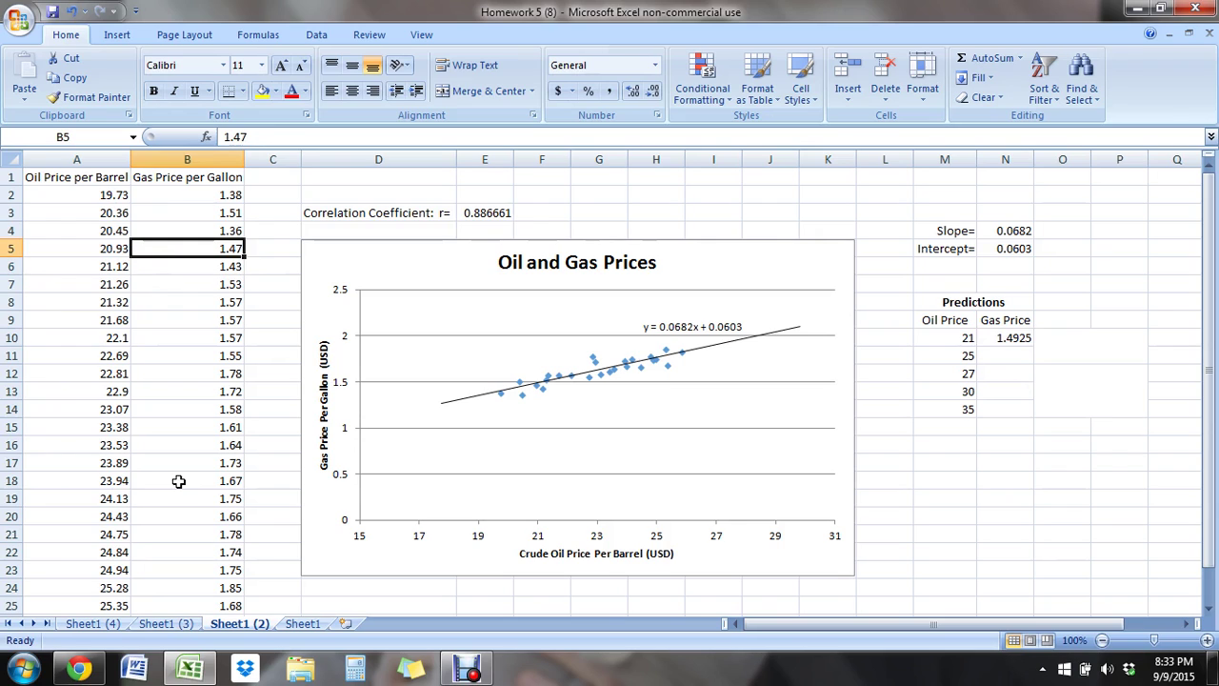
key(Down)
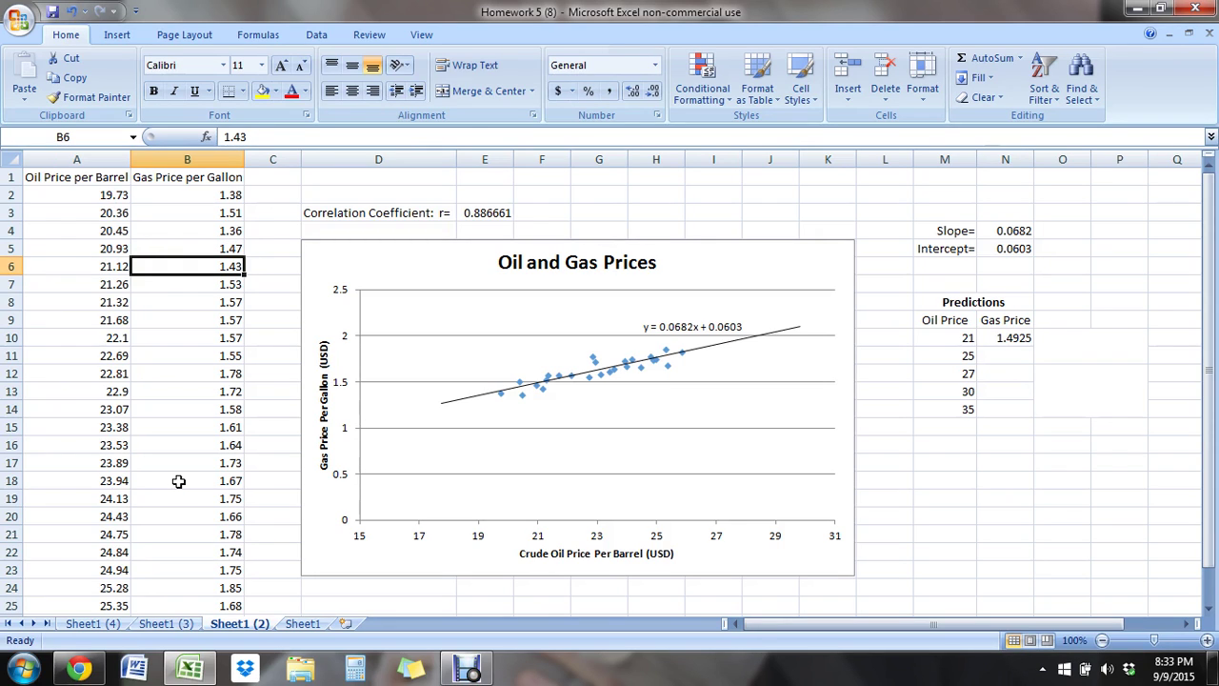
key(Down)
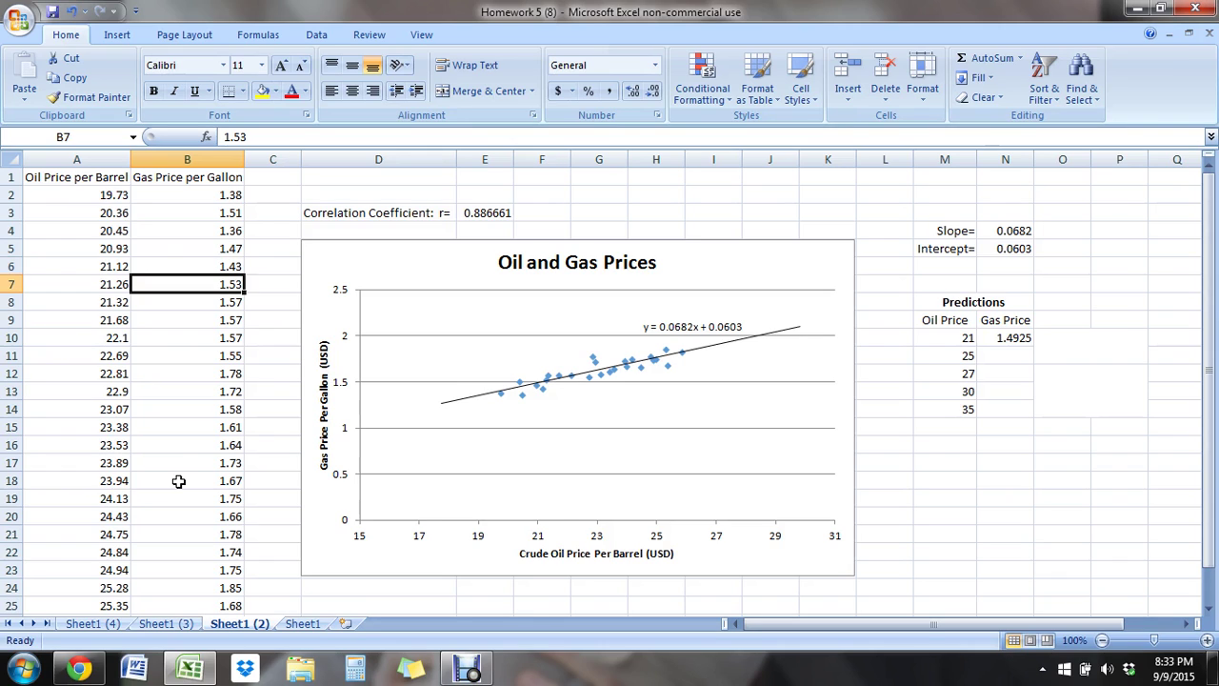
click(173, 248)
click(181, 281)
click(1008, 354)
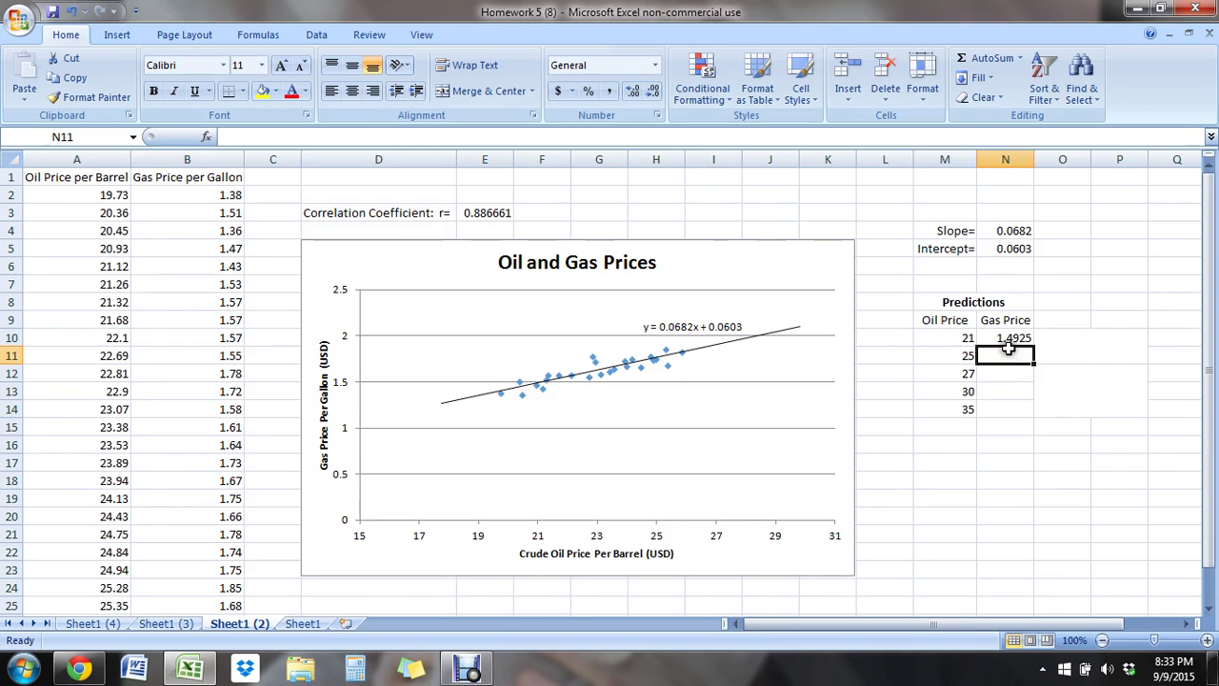
text(=)
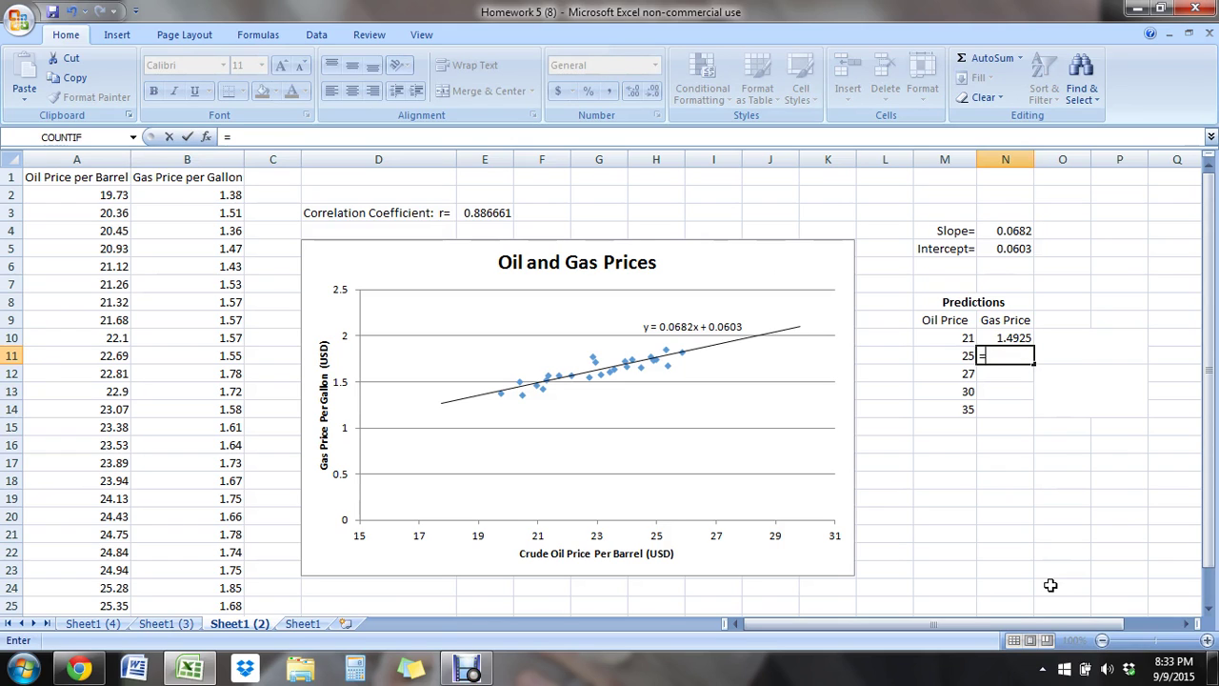
key(BackSpace)
click(1020, 333)
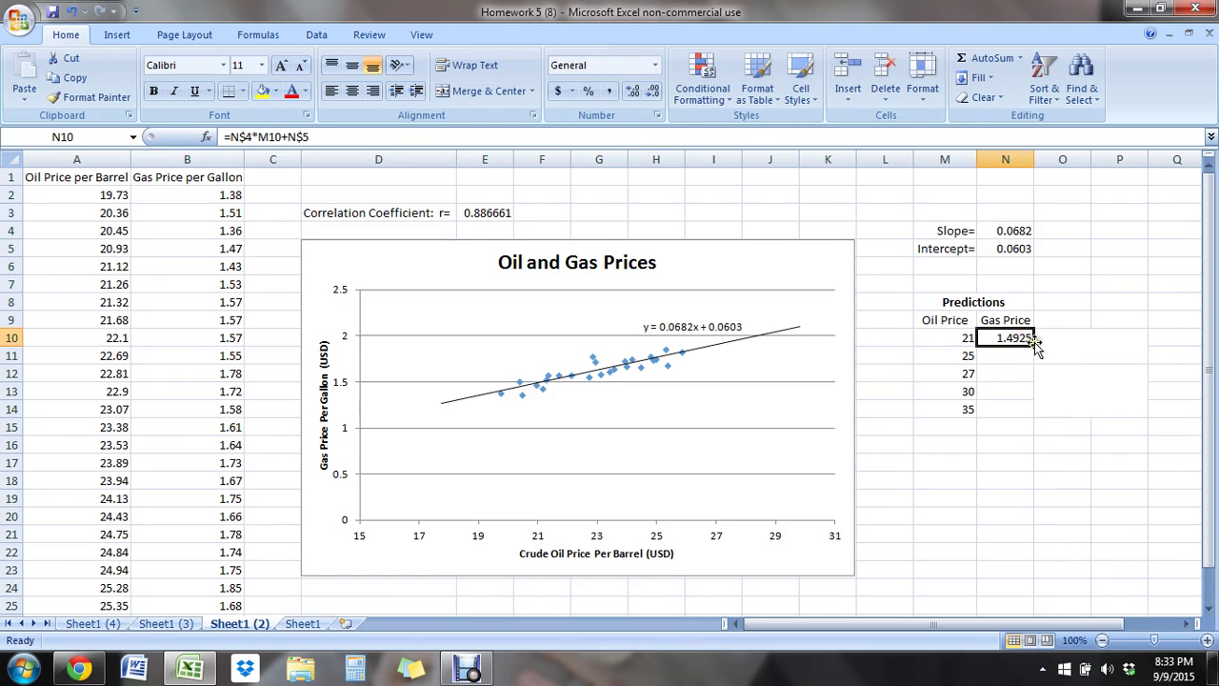
drag(1035, 347, 1040, 357)
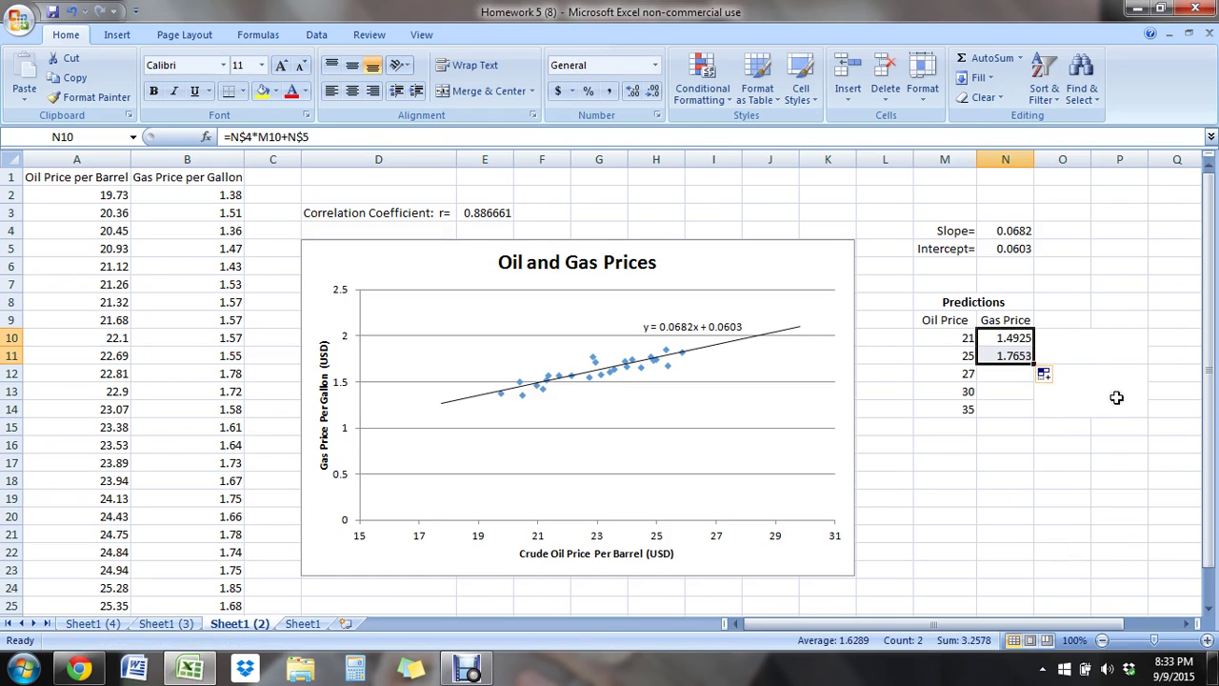
click(991, 355)
click(961, 355)
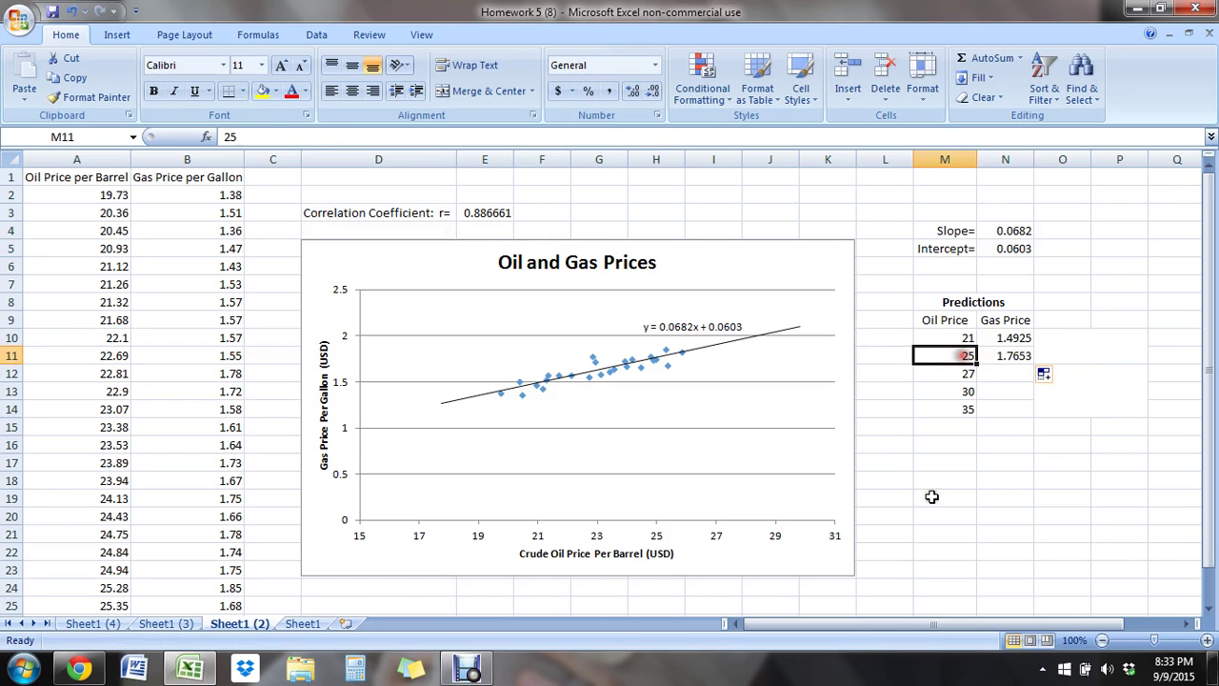
key(Right)
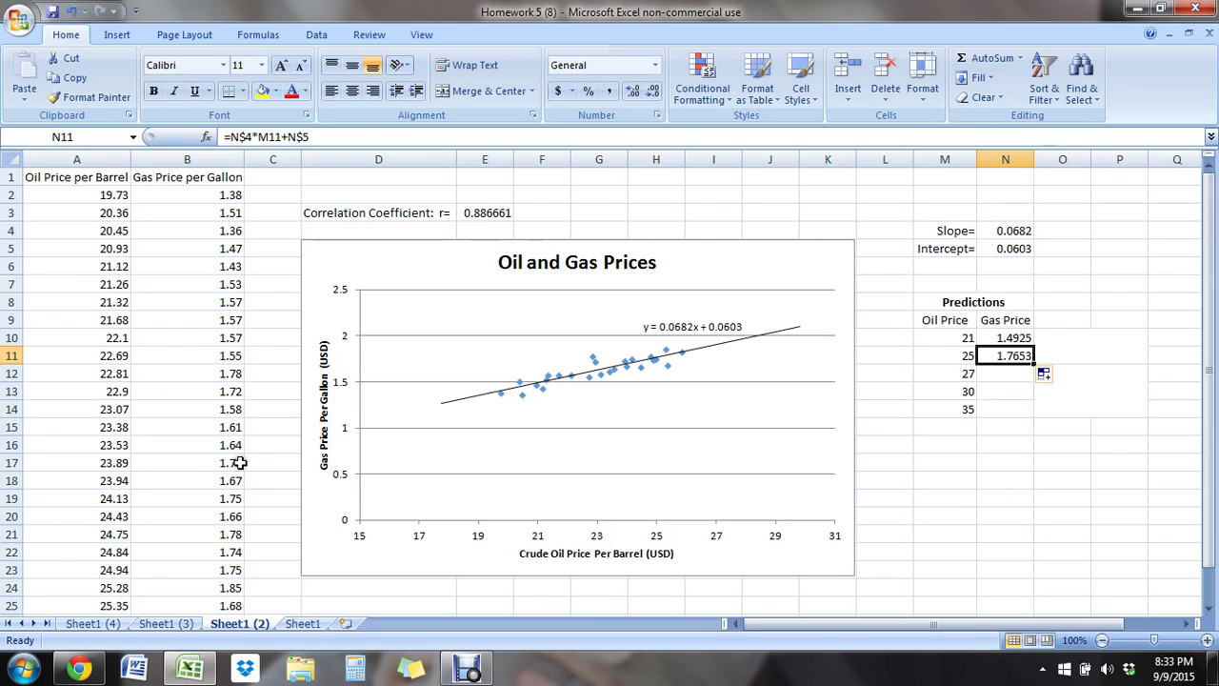
click(170, 575)
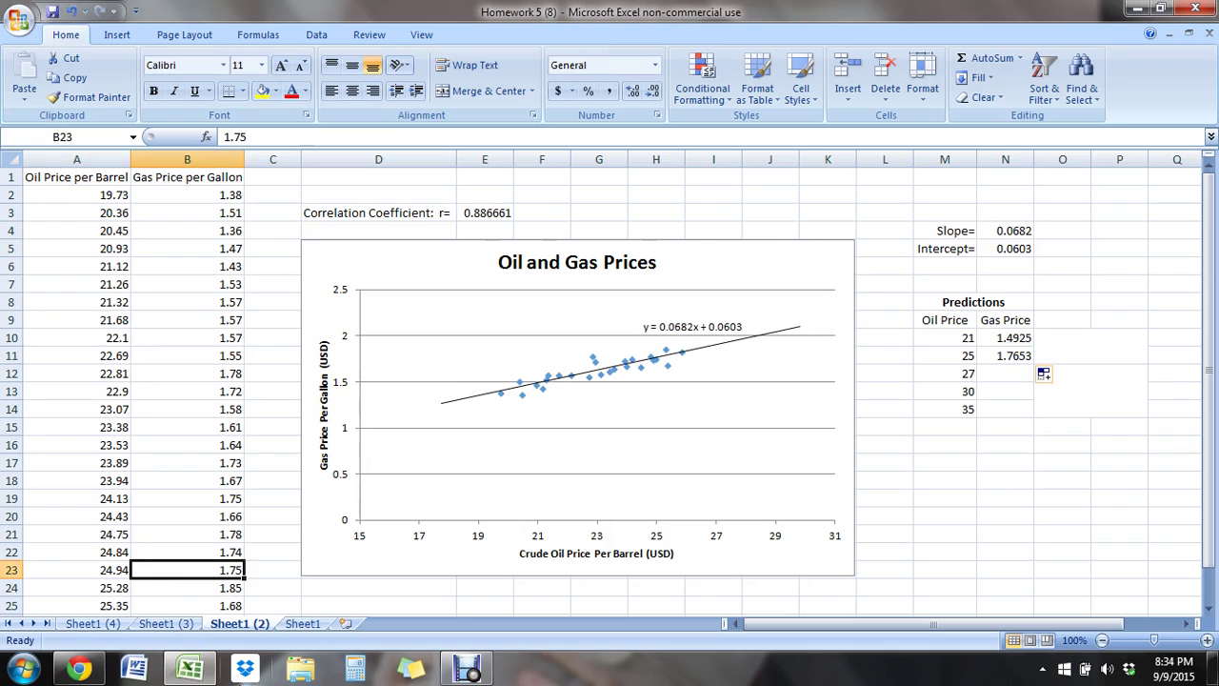
key(Down)
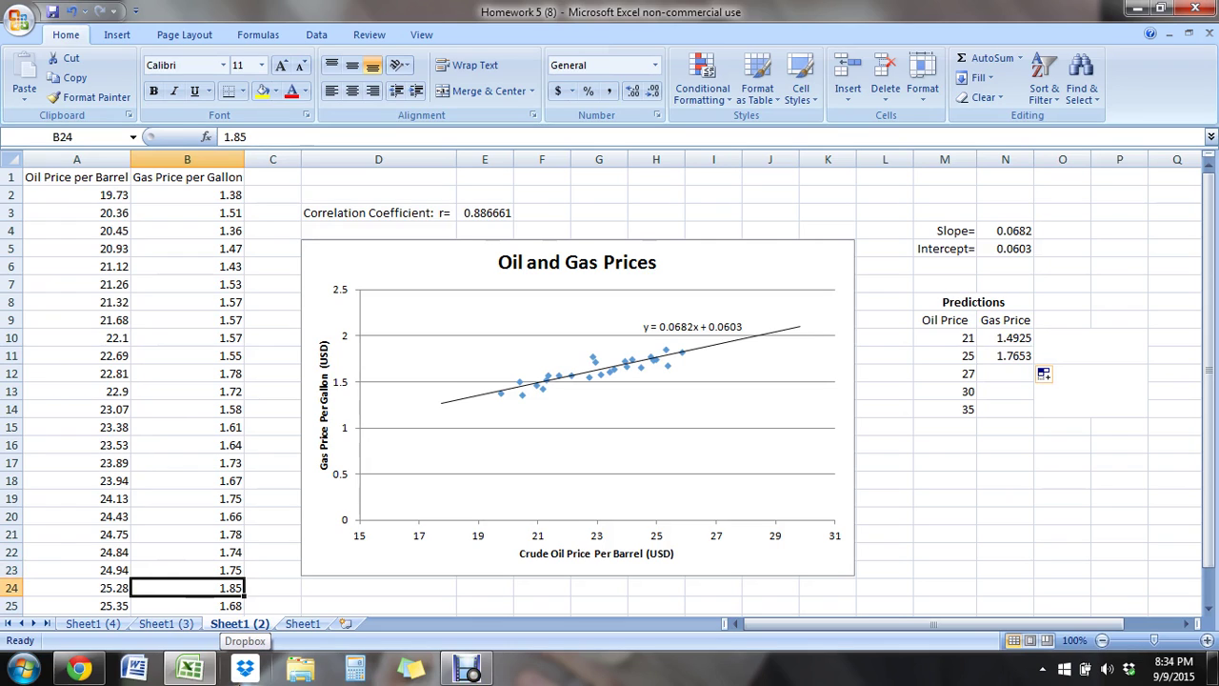
key(Up)
key(Down)
key(Up)
key(Down)
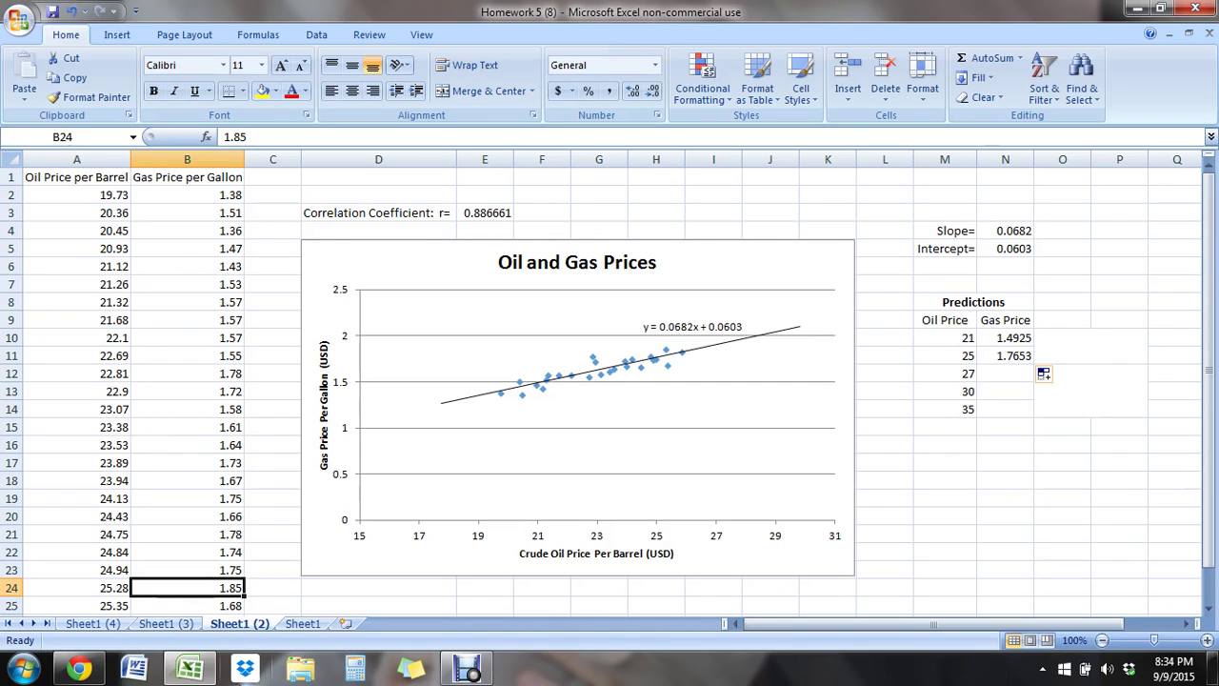
click(1003, 374)
click(1098, 346)
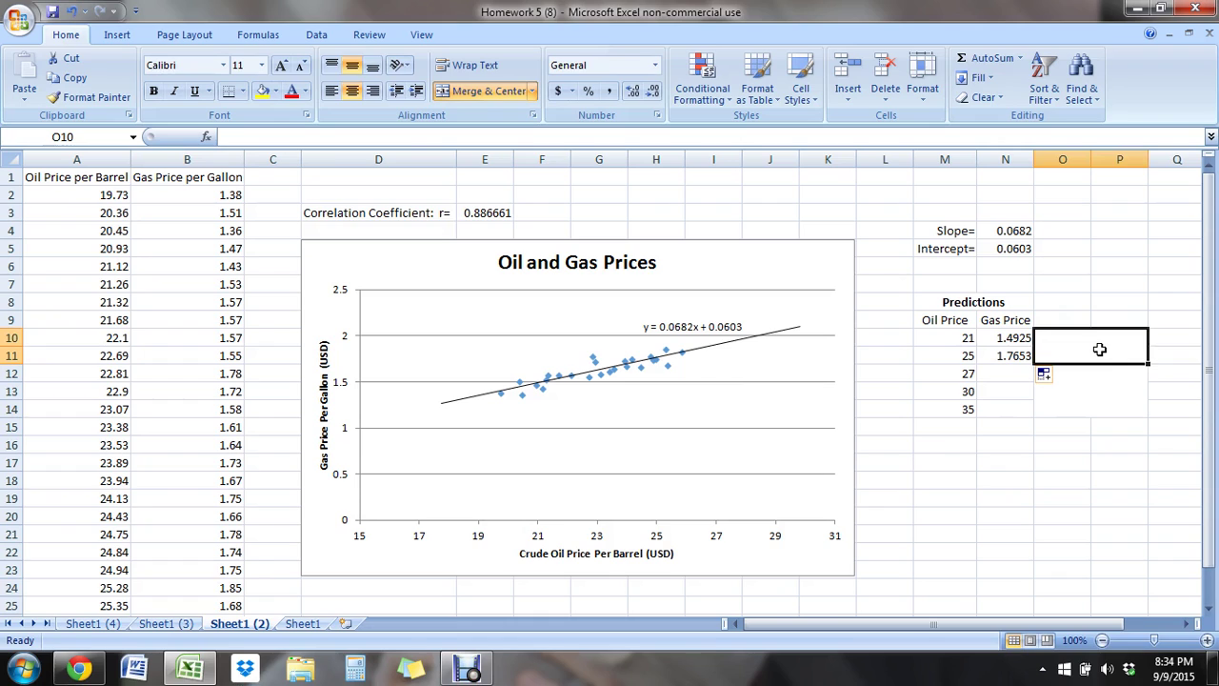
- Enter 'Interpolation' in merged cell O10:P11 beside the 21 and 25 predictions
text(Int)
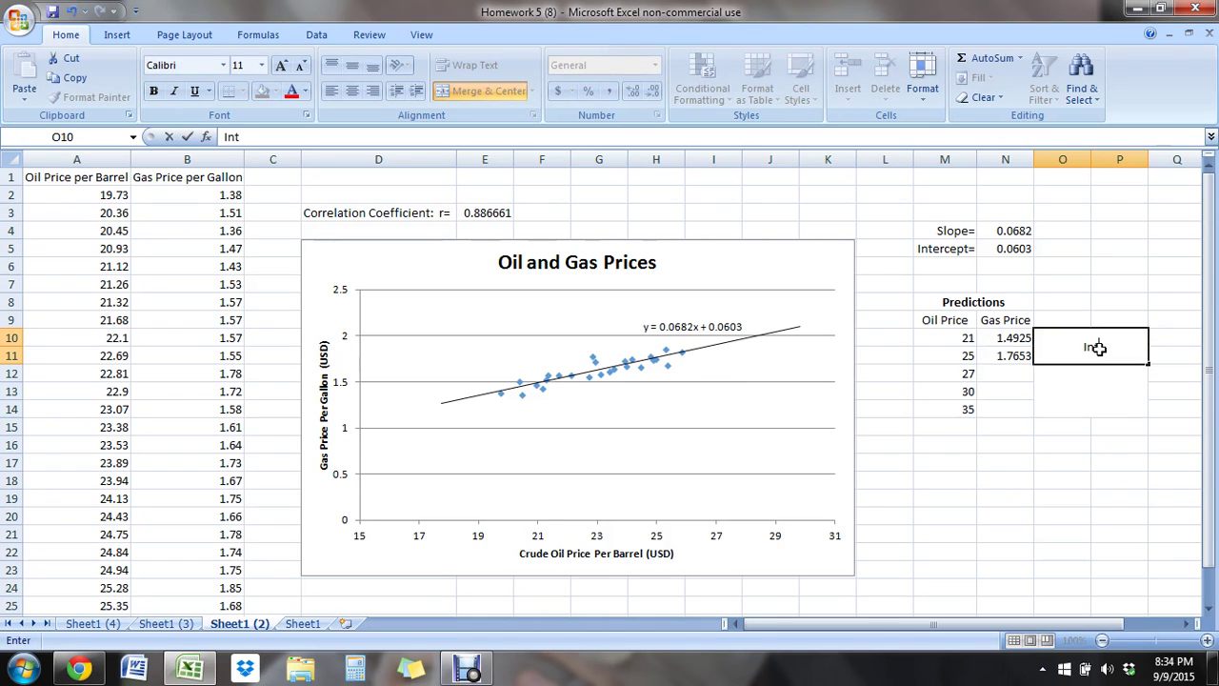
text(erpolation)
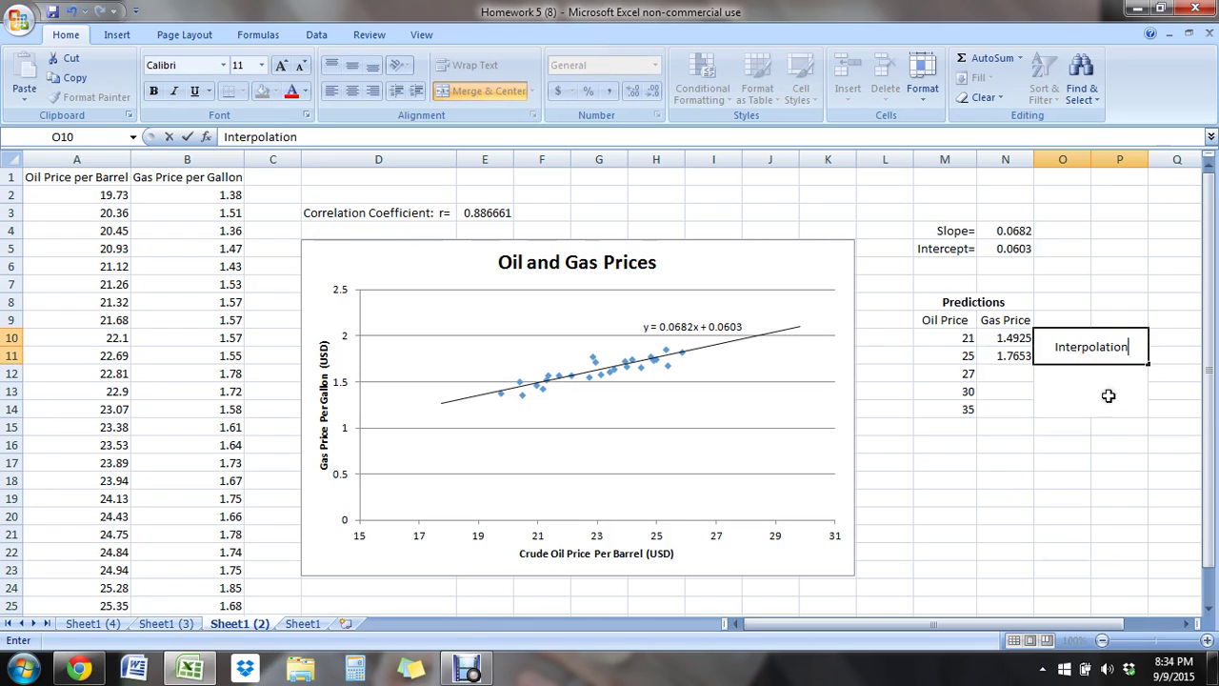
click(1025, 378)
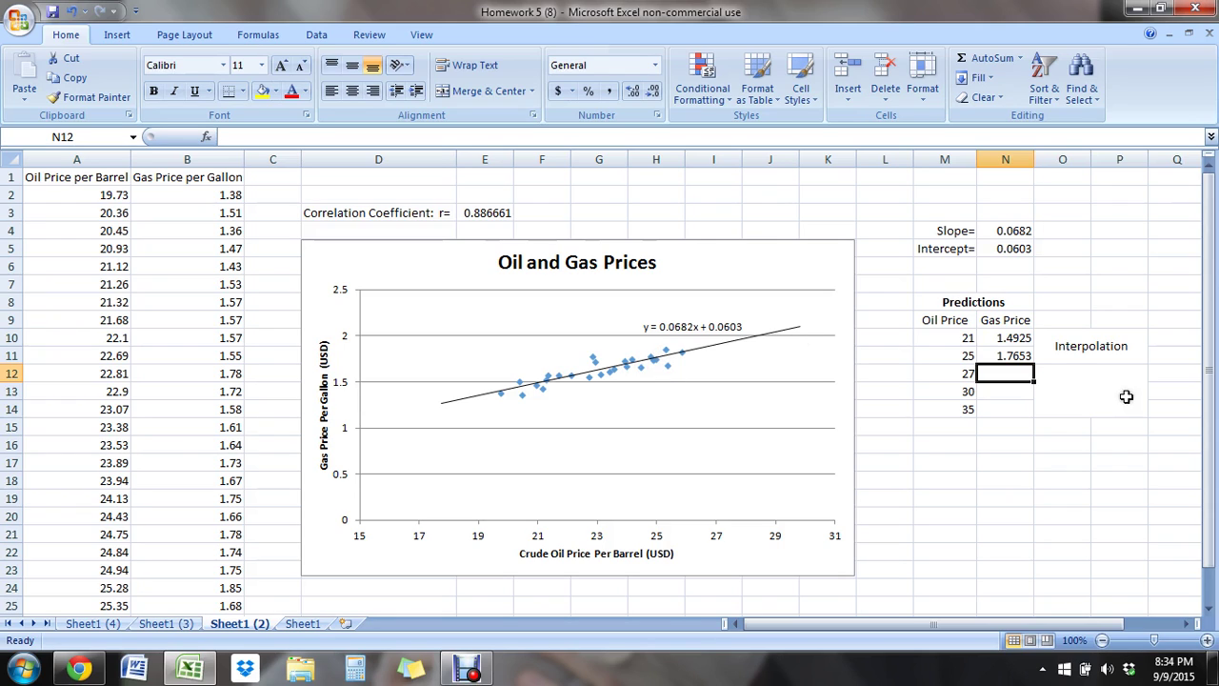
- Fill the prediction formula down from N11 to N14 for oil prices 27, 30 and 35
click(1008, 387)
click(1008, 381)
click(1014, 355)
drag(1036, 365, 1037, 420)
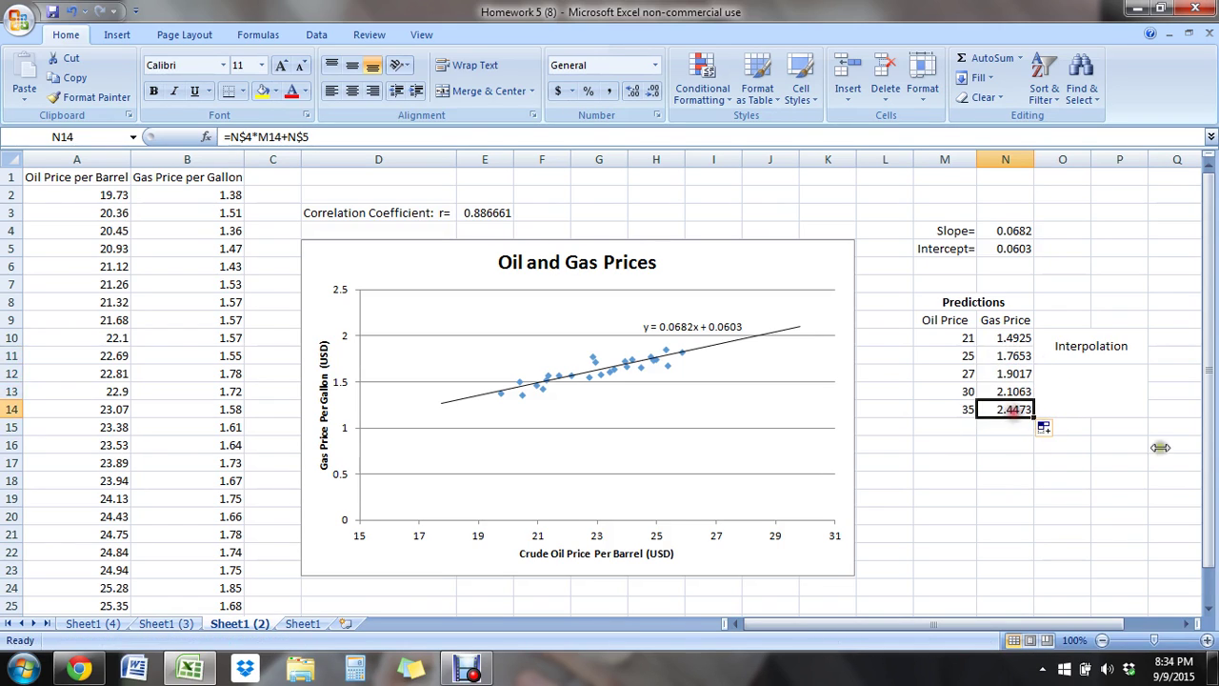
- Review the copied formulas giving 1.9017, 2.1063 and 2.4473 for oil 27, 30 and 35
key(Up)
key(Up)
key(Up)
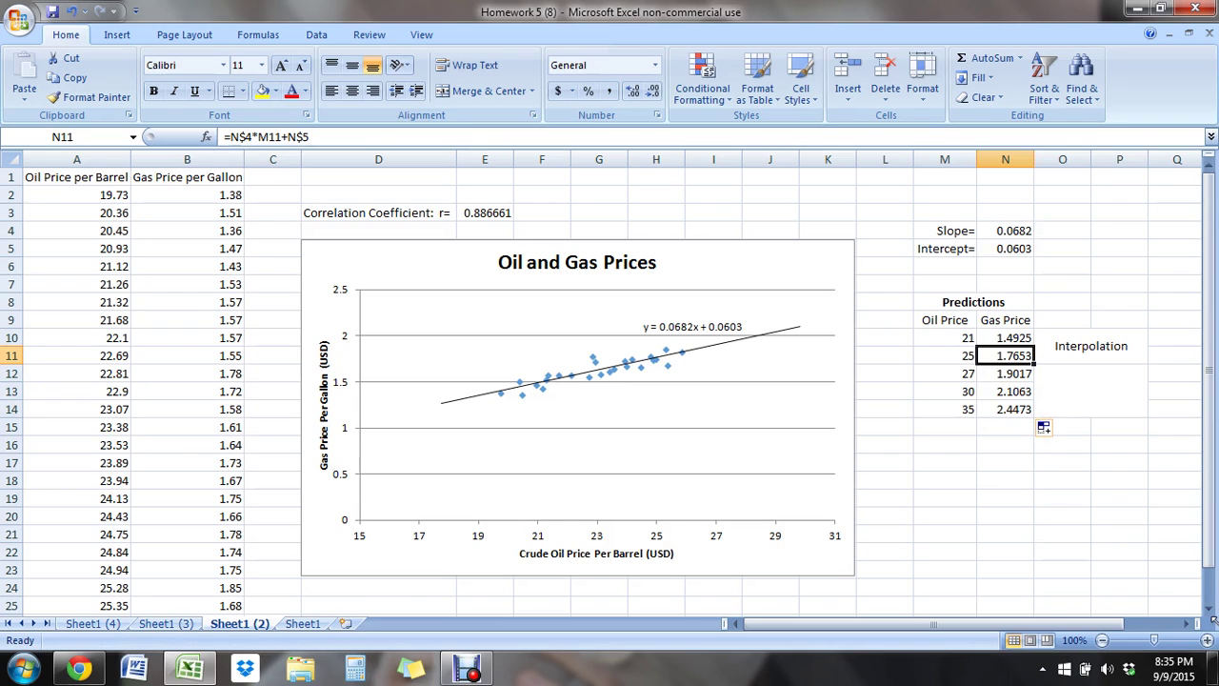
key(Down)
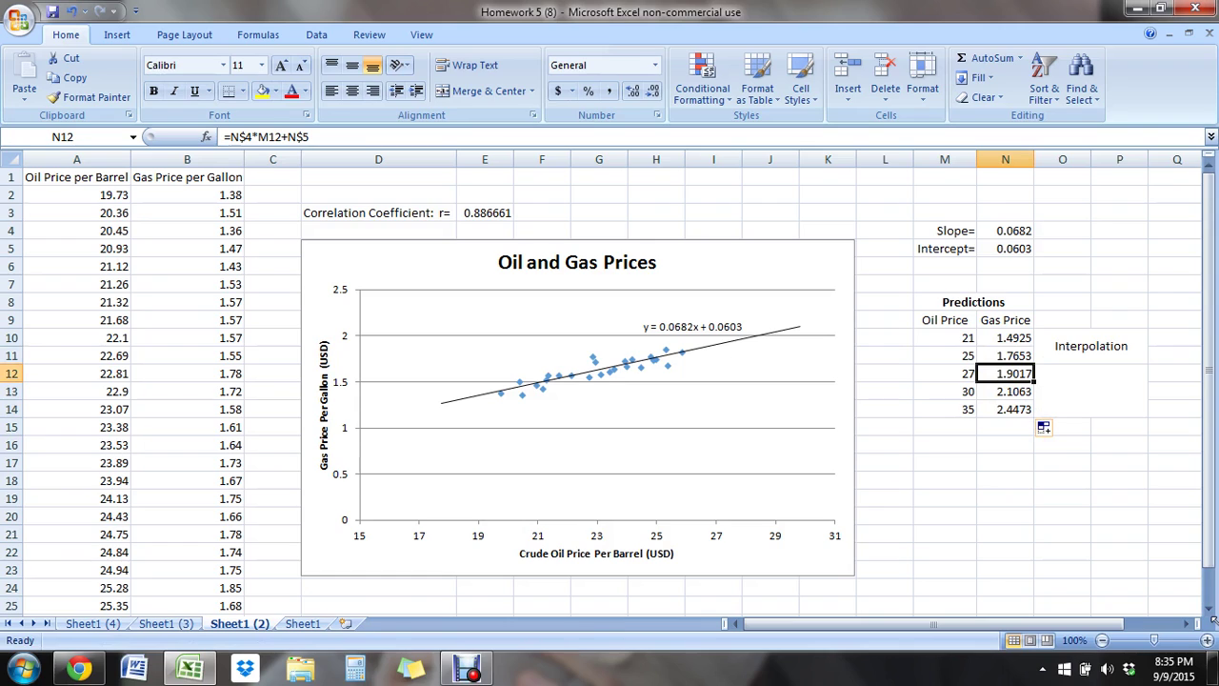
key(Down)
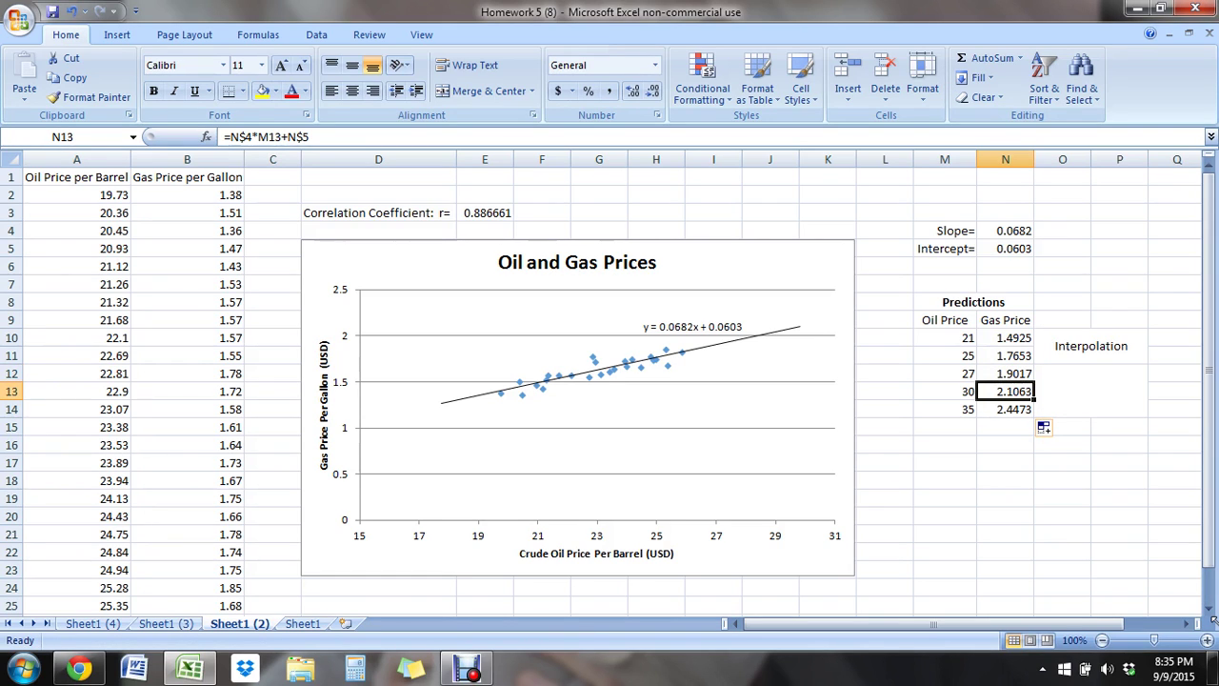
key(Down)
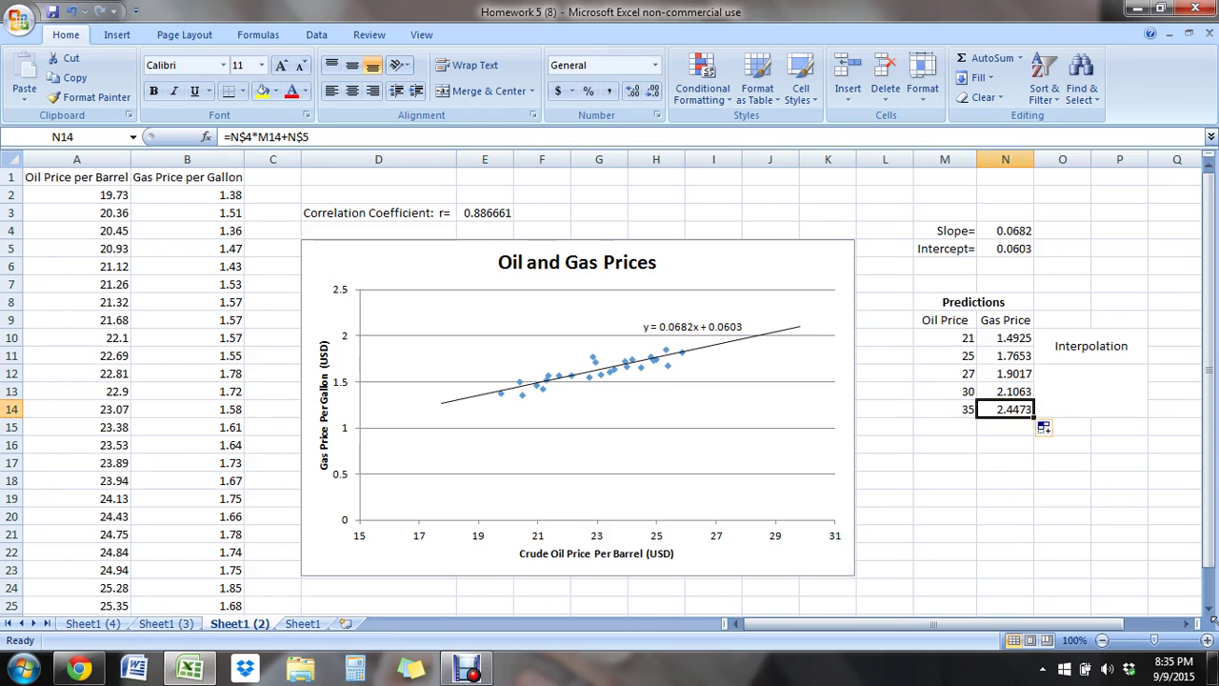
- Enter 'Extrapolation' in merged cell O12:P14 beside the 27, 30 and 35 predictions
click(1099, 376)
text(E)
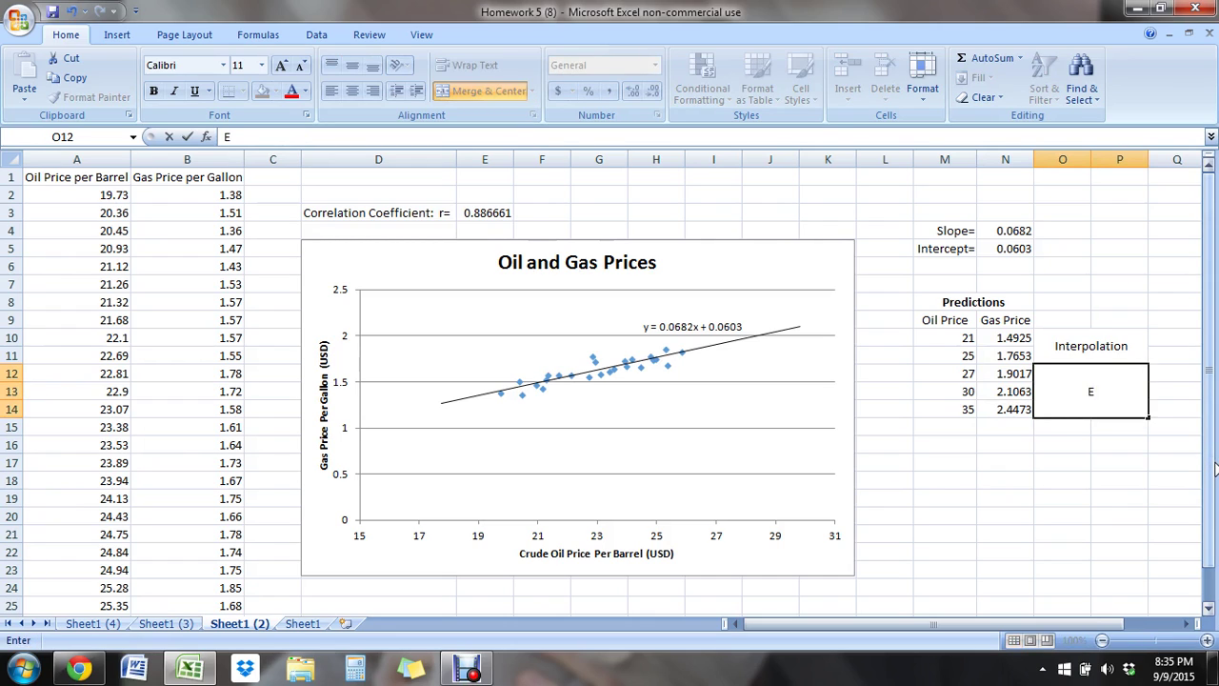
text(xtrapolation)
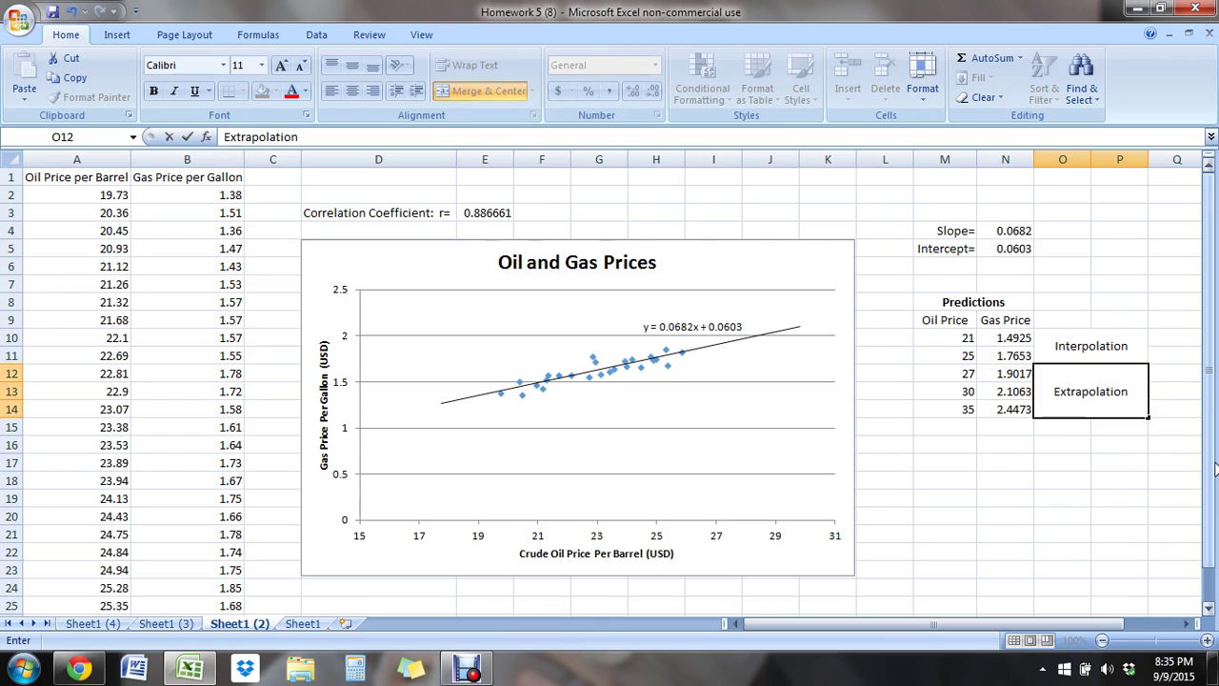
key(Return)
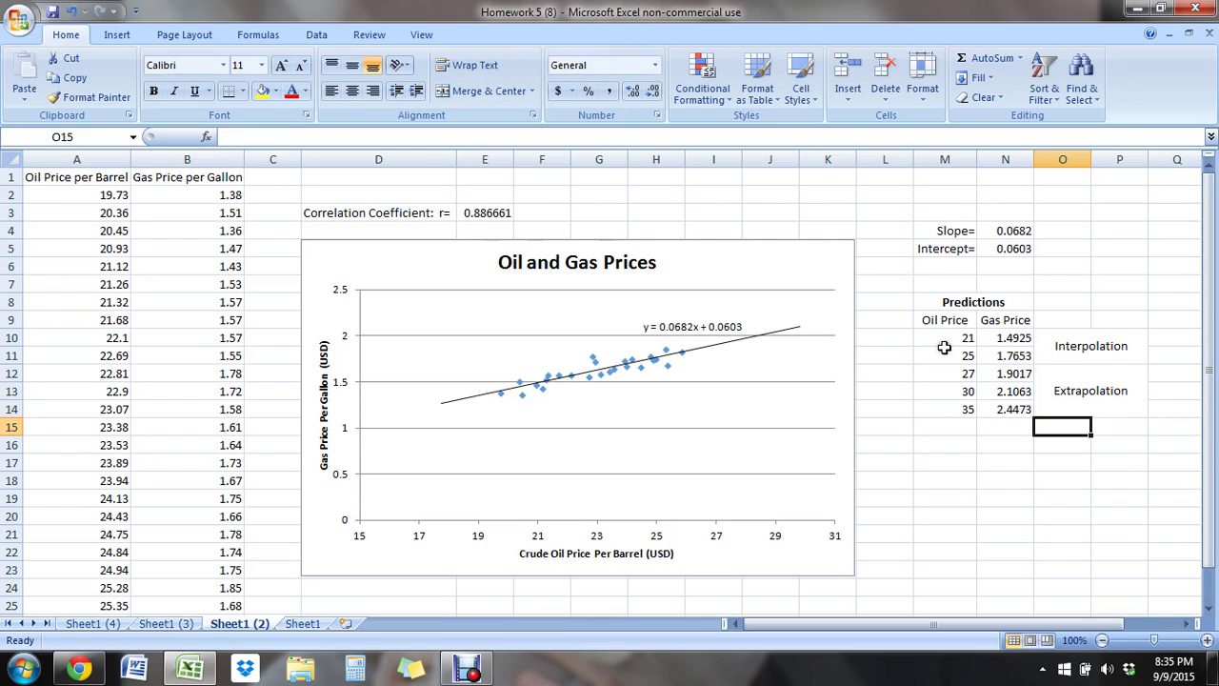
- Add oil price 17 in M15 so N15 predicts a gas price of 1.2197
click(968, 424)
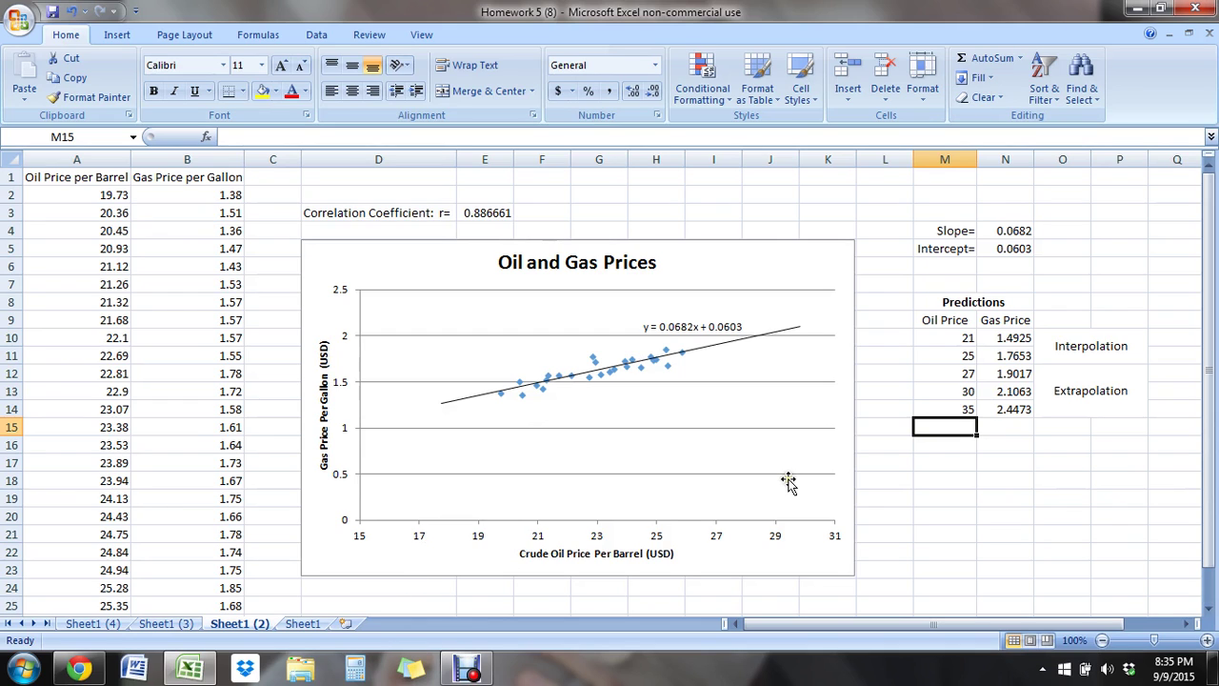
text(17)
key(Tab)
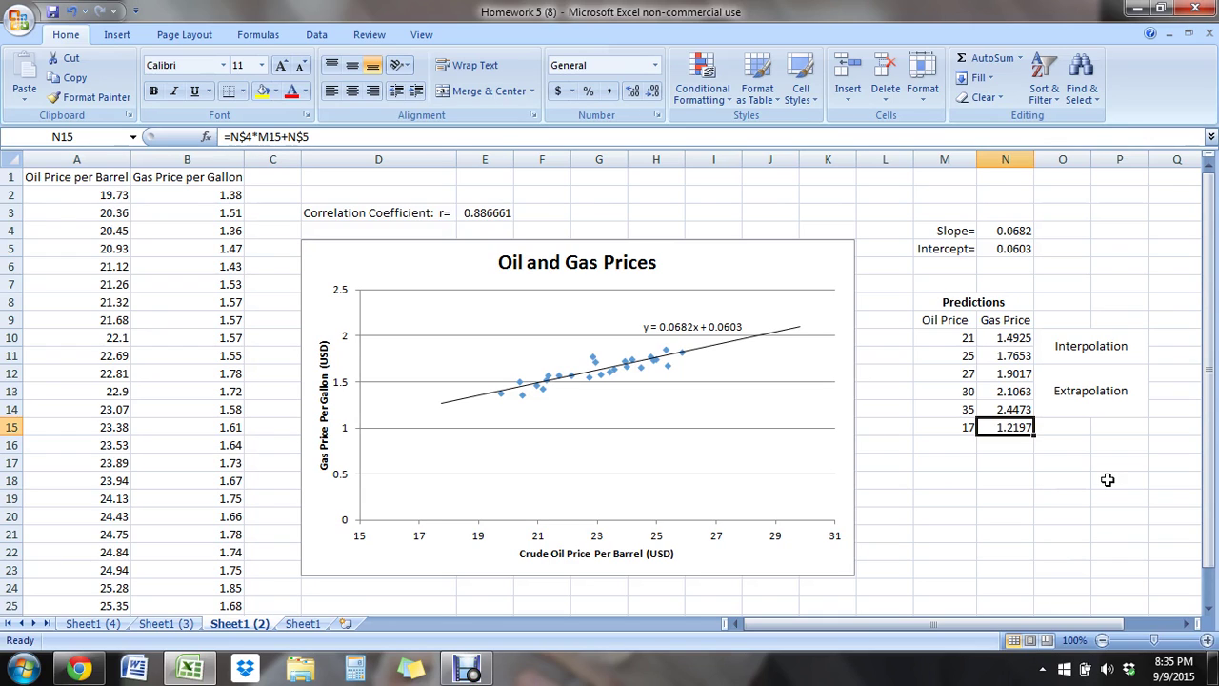
- Unmerge and remerge O12:P15 so Extrapolation spans the 27, 30, 35 and 17 rows
key(Right)
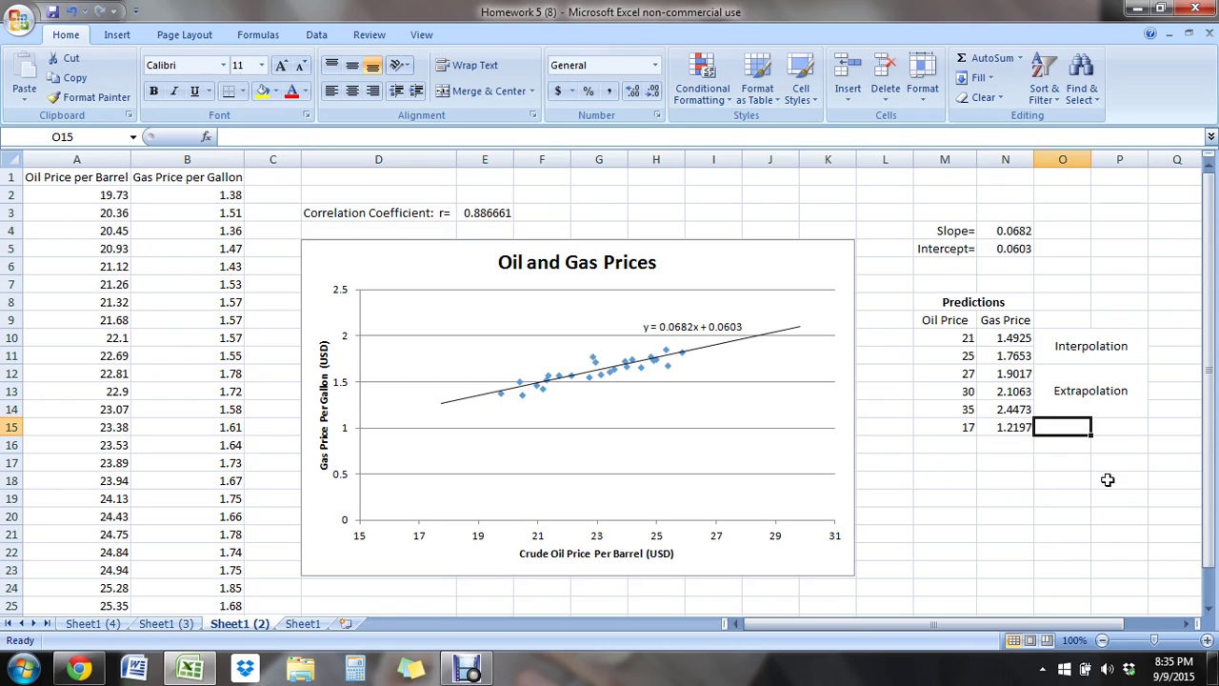
key(shift+Right)
key(shift+Up)
key(shift+Up)
key(shift+Up)
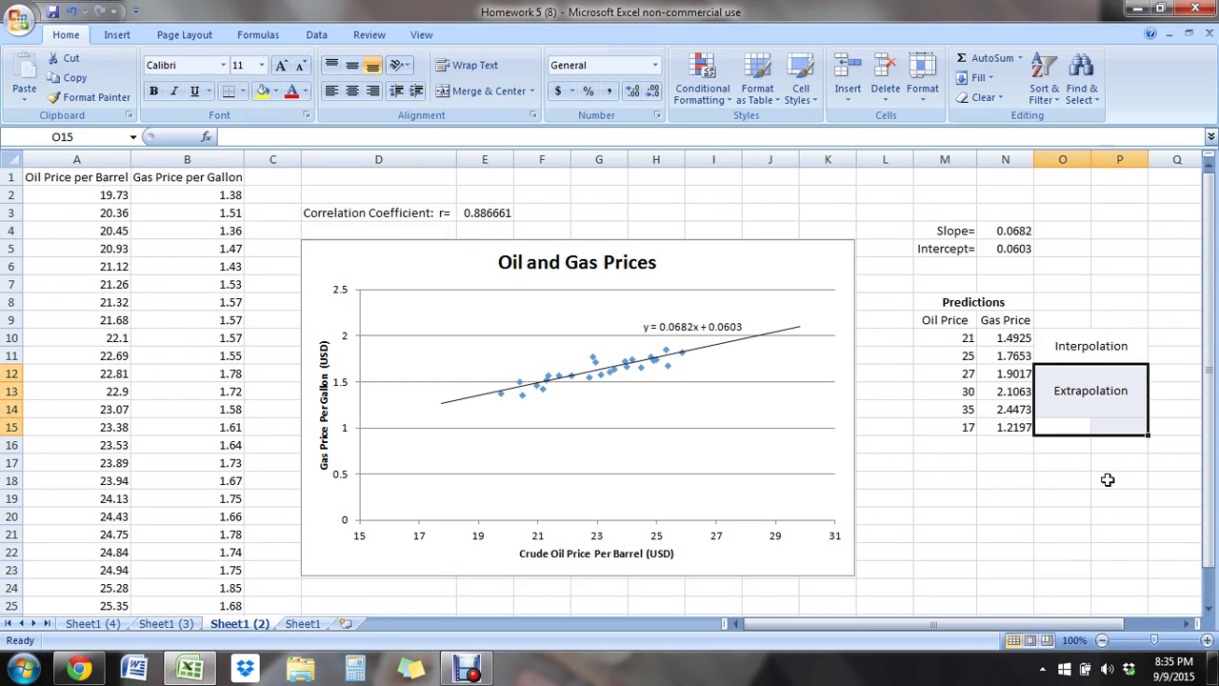
click(454, 91)
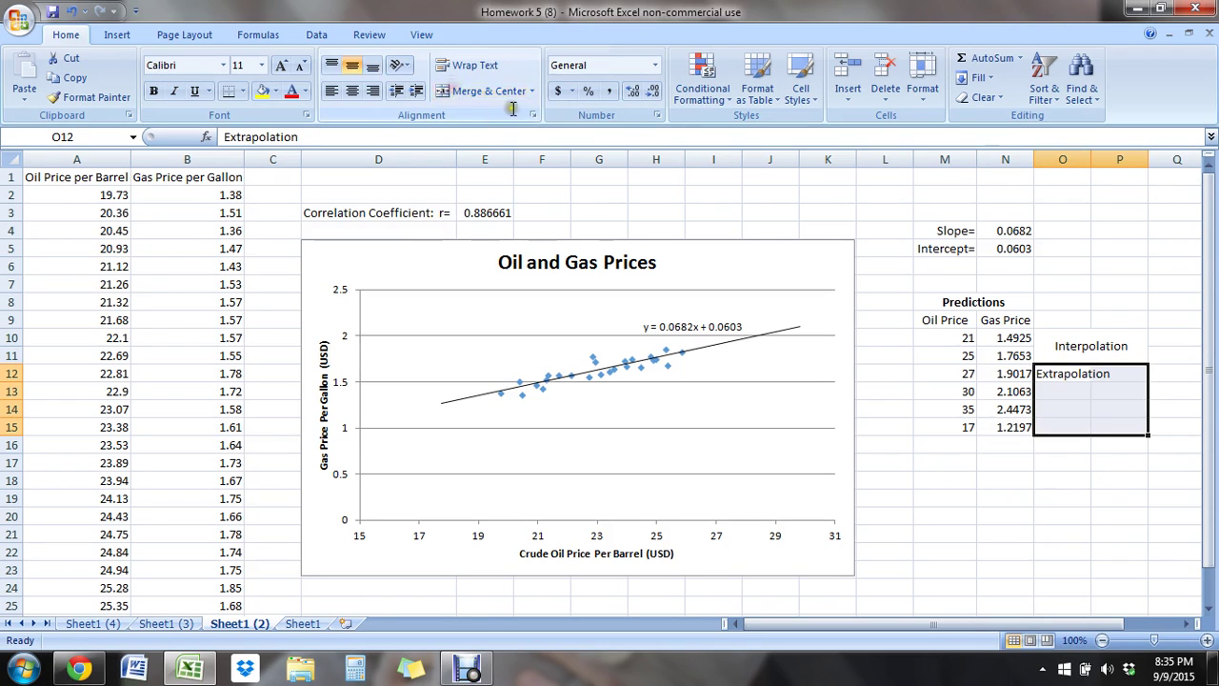
click(452, 96)
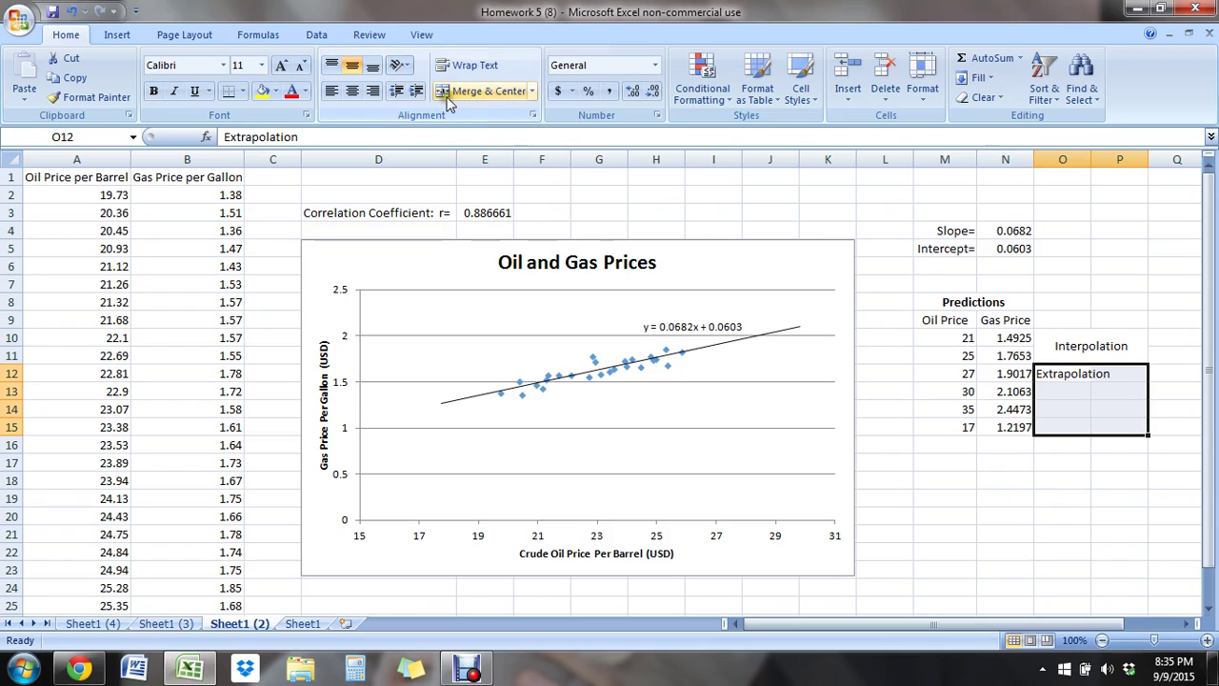
- Check the merged Extrapolation and Interpolation labels
click(1146, 496)
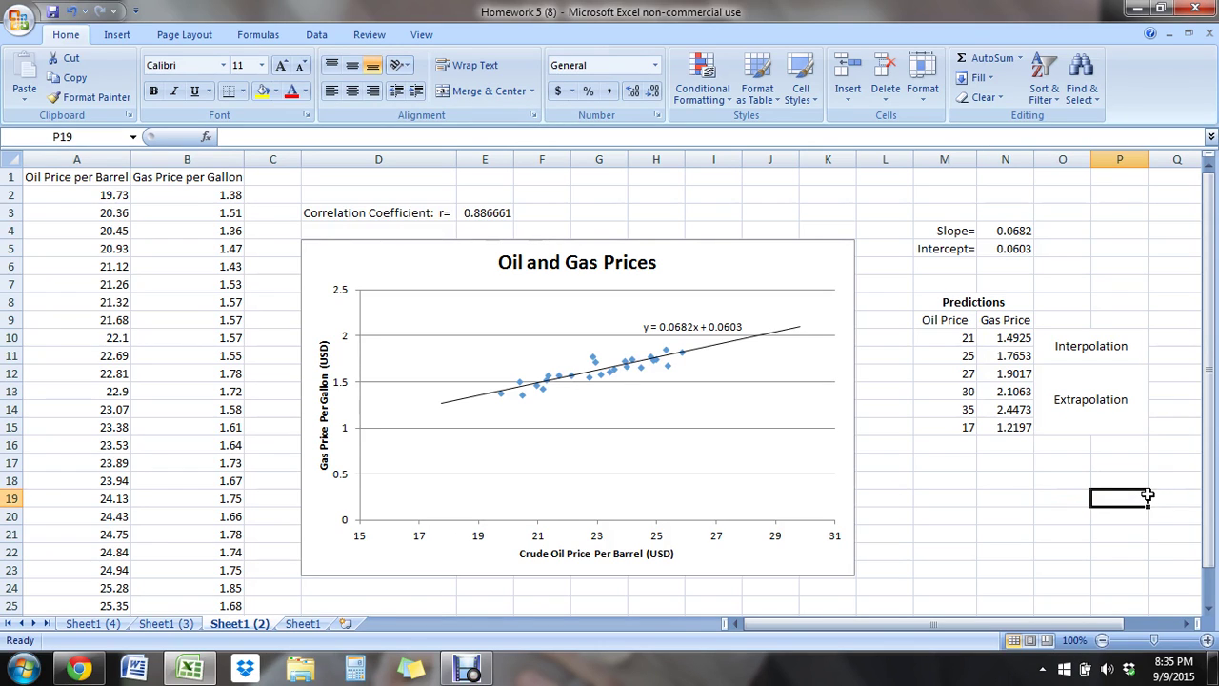
click(1120, 408)
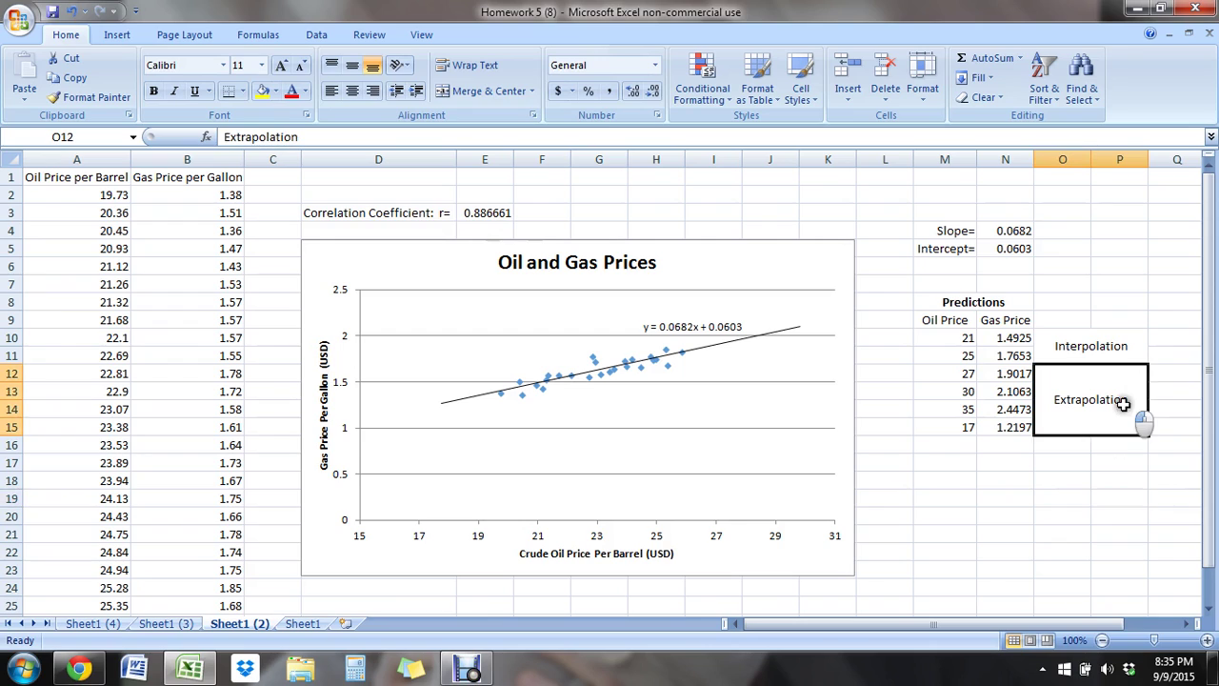
click(1097, 347)
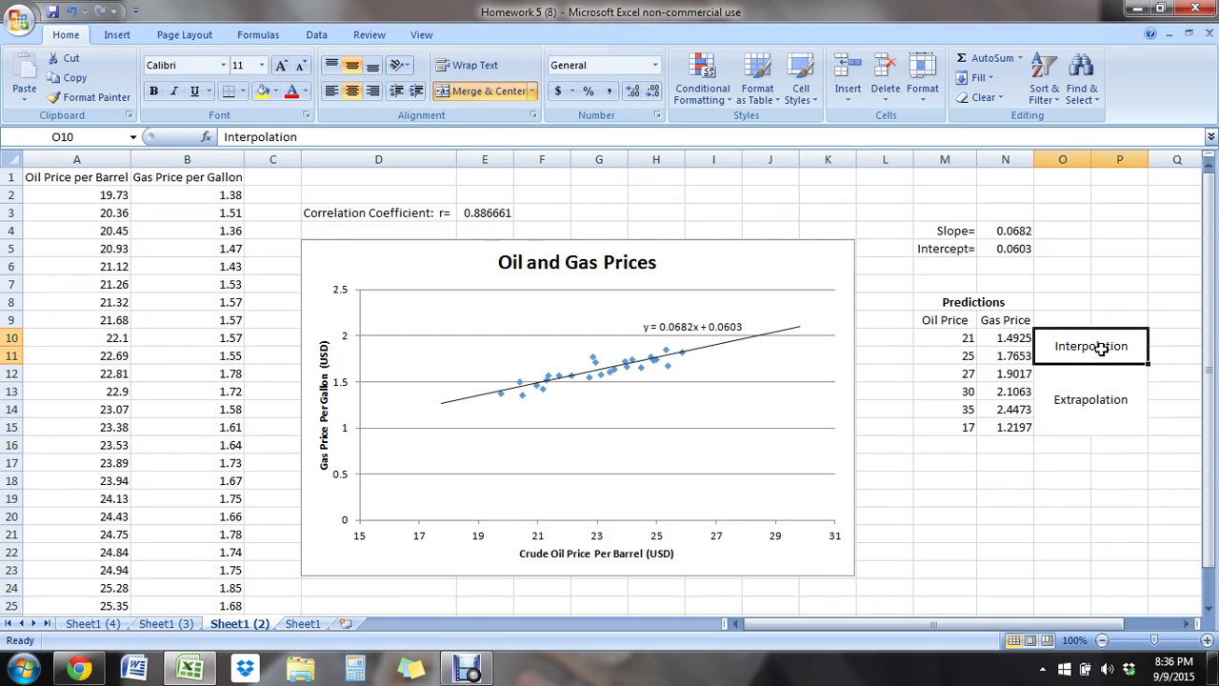